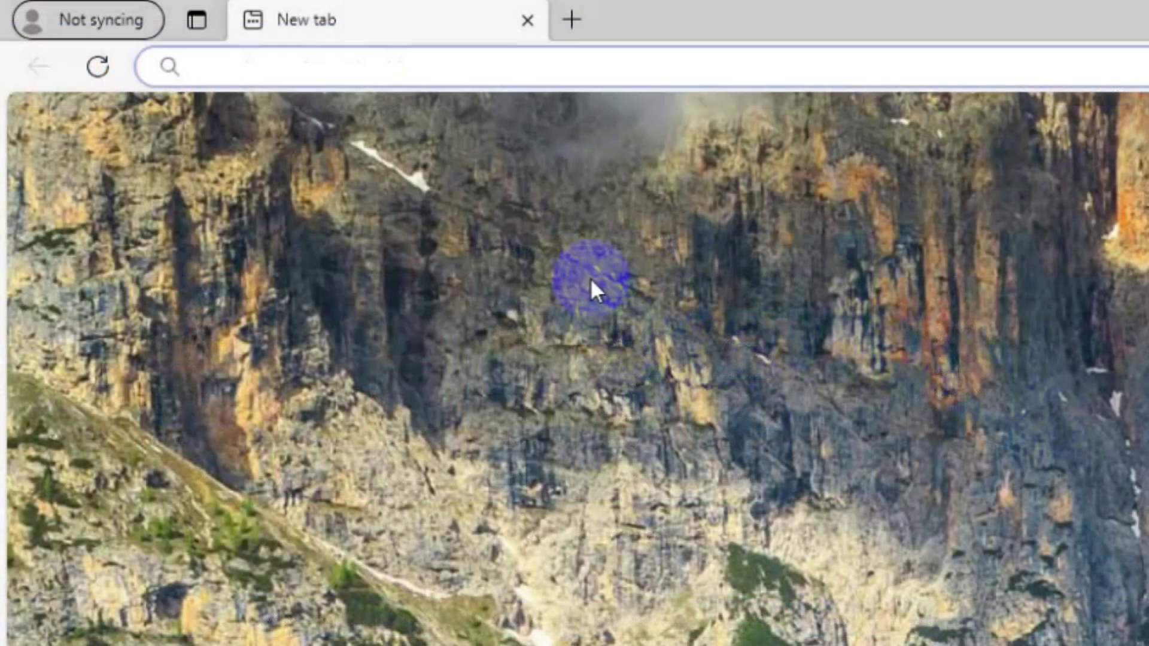
{"action": "type", "text": "www."}
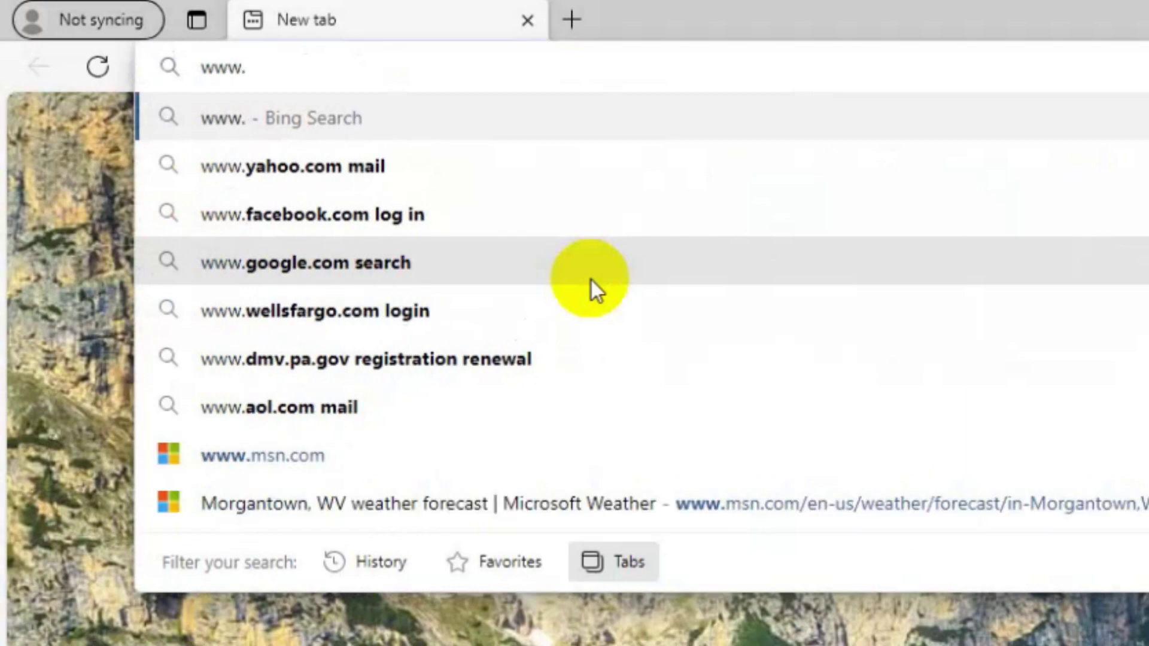
{"action": "type", "text": "meridiaa"}
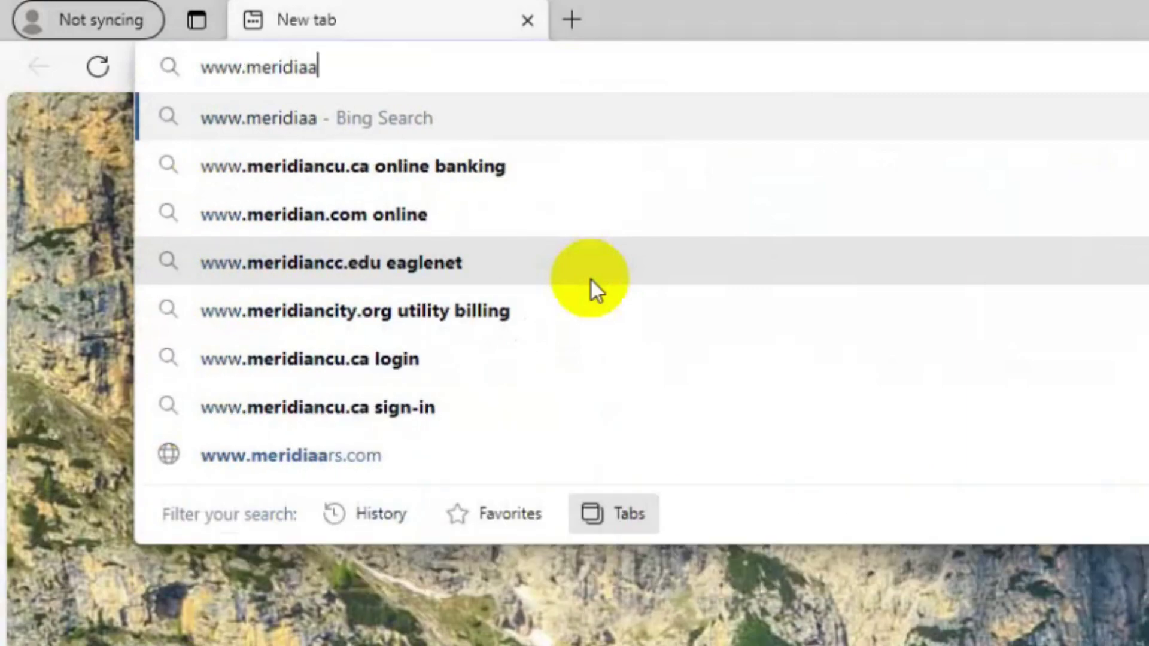
{"action": "type", "text": "rs.com/reset"}
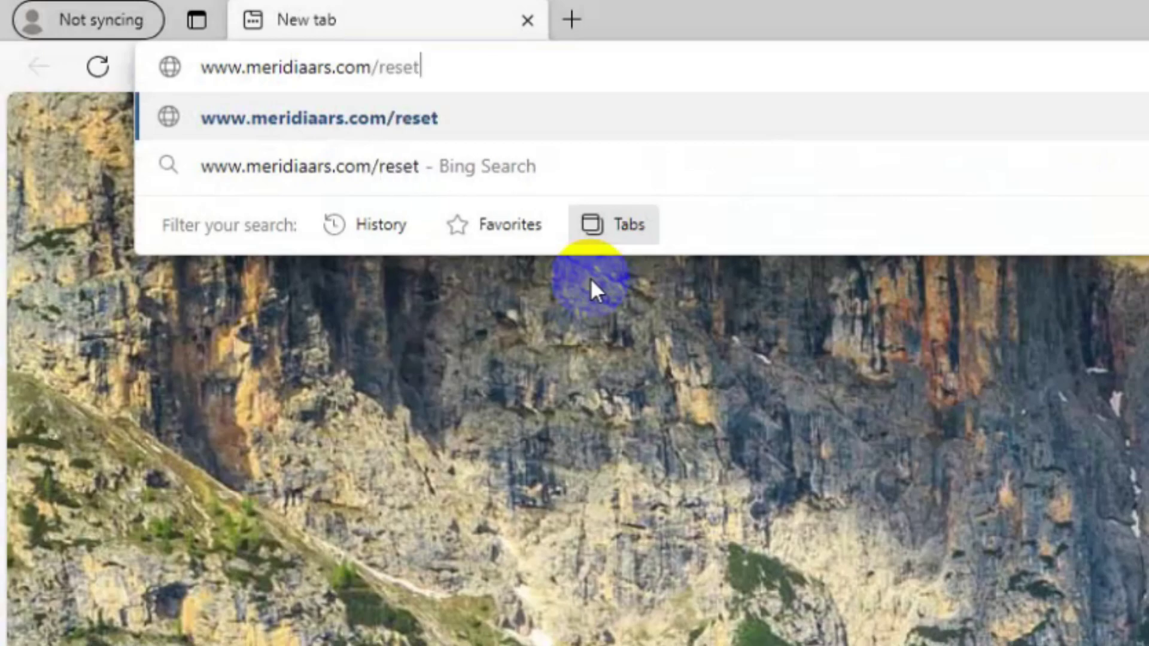
{"action": "key", "text": "Return"}
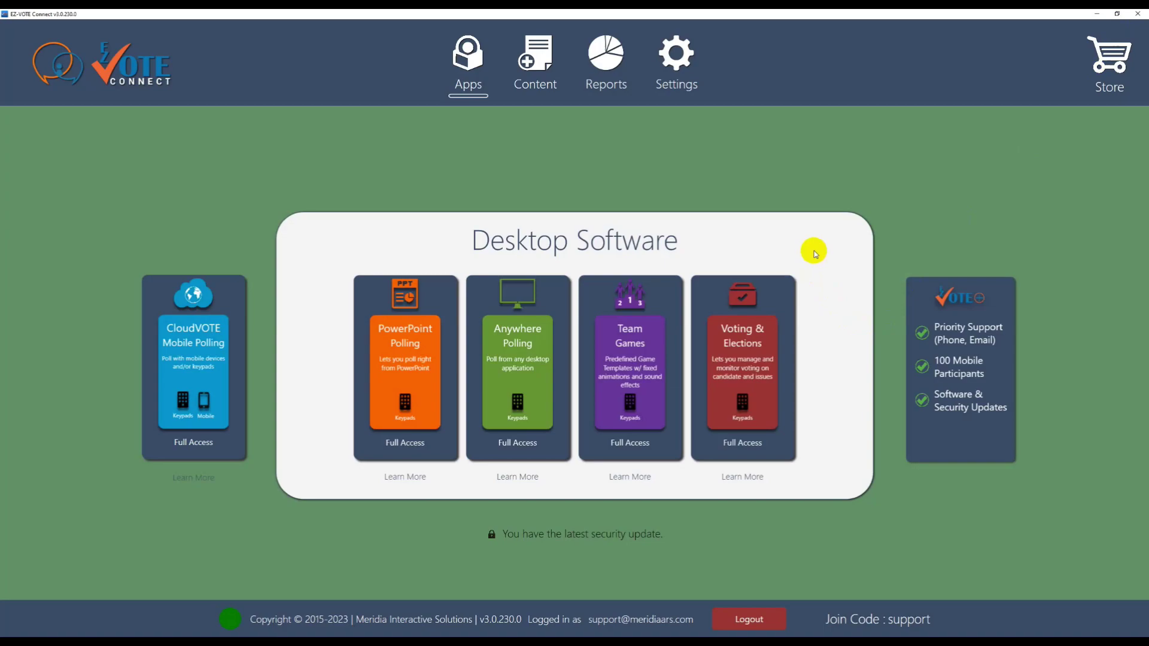
Open the Voting & Elections app and decline restoring previous session data
{"action": "left_click", "coordinate": [747, 349]}
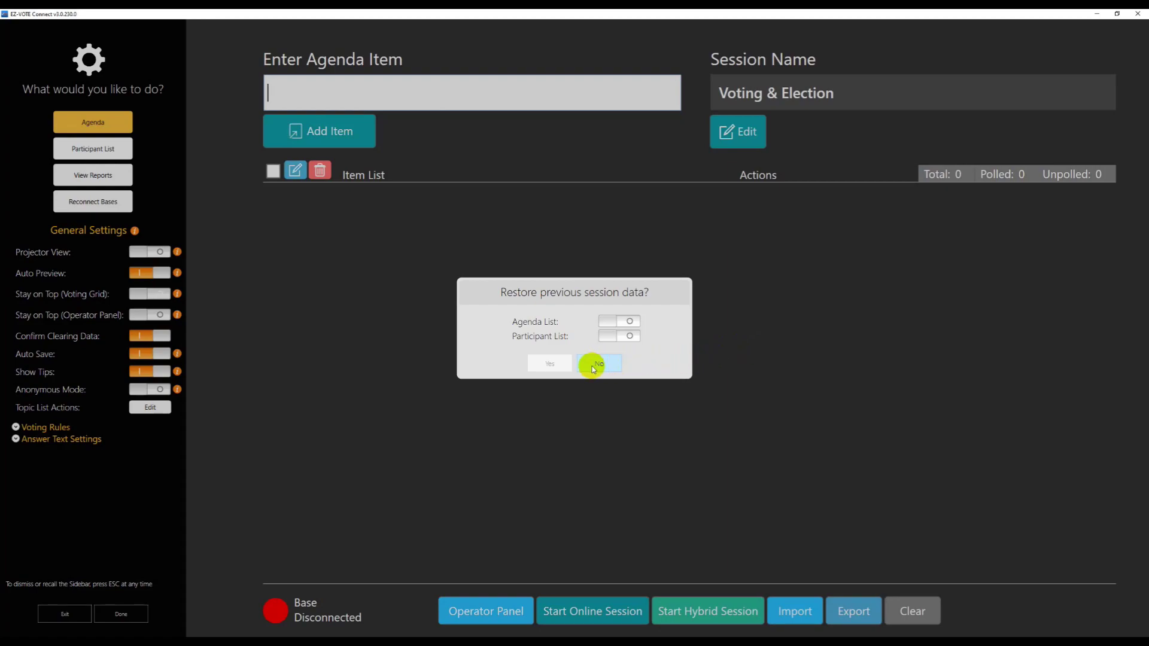
{"action": "left_click", "coordinate": [593, 369]}
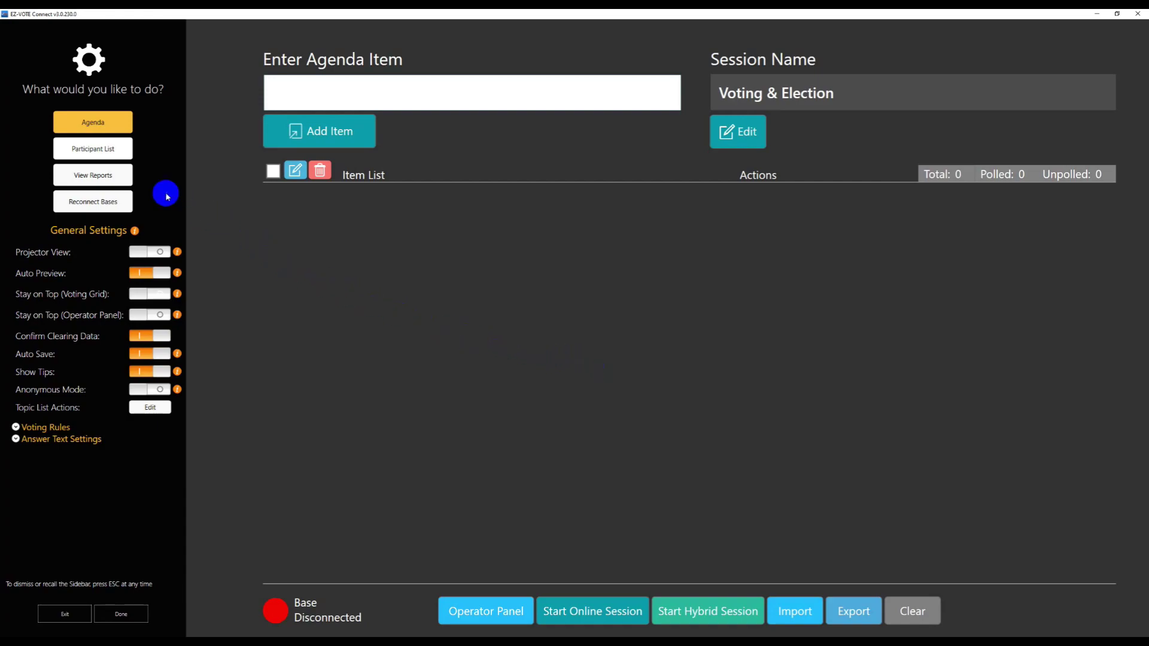
Open the Participant List, look at the Online options, then return to Offline entry
{"action": "left_click", "coordinate": [91, 147]}
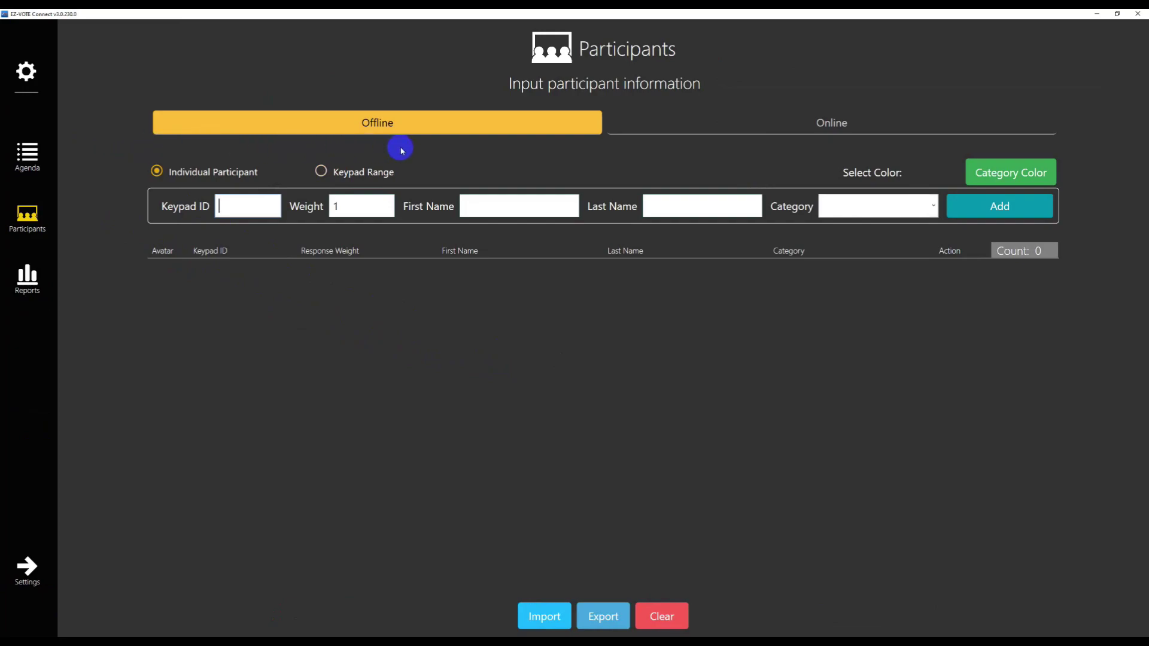
{"action": "left_click", "coordinate": [842, 124]}
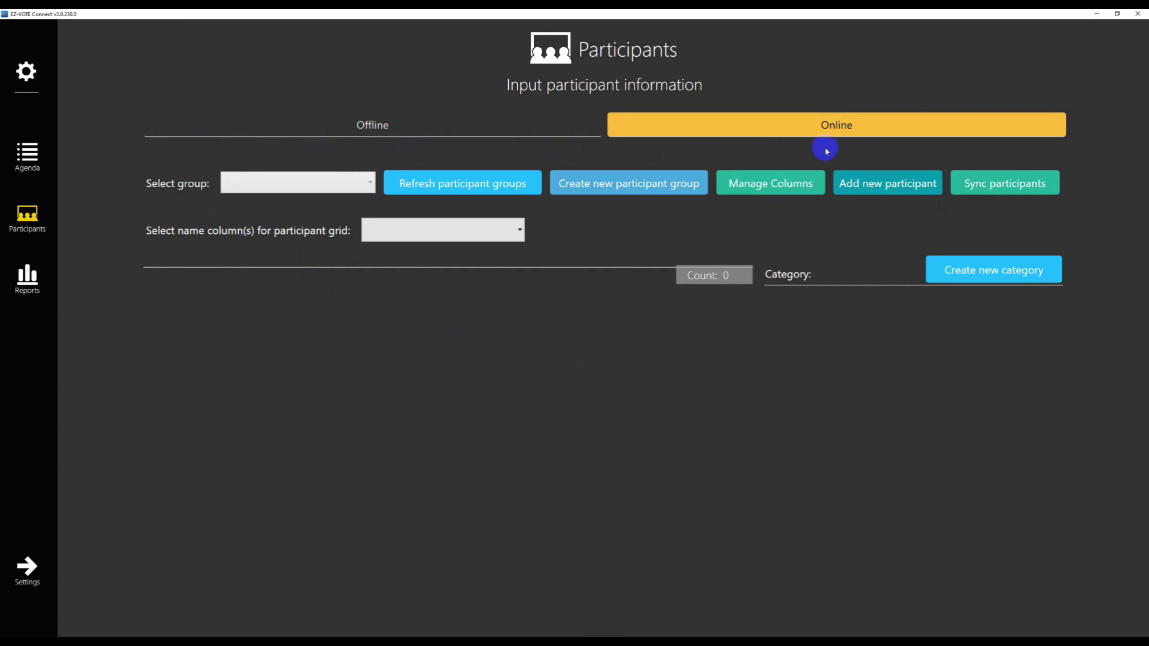
{"action": "left_click", "coordinate": [387, 127]}
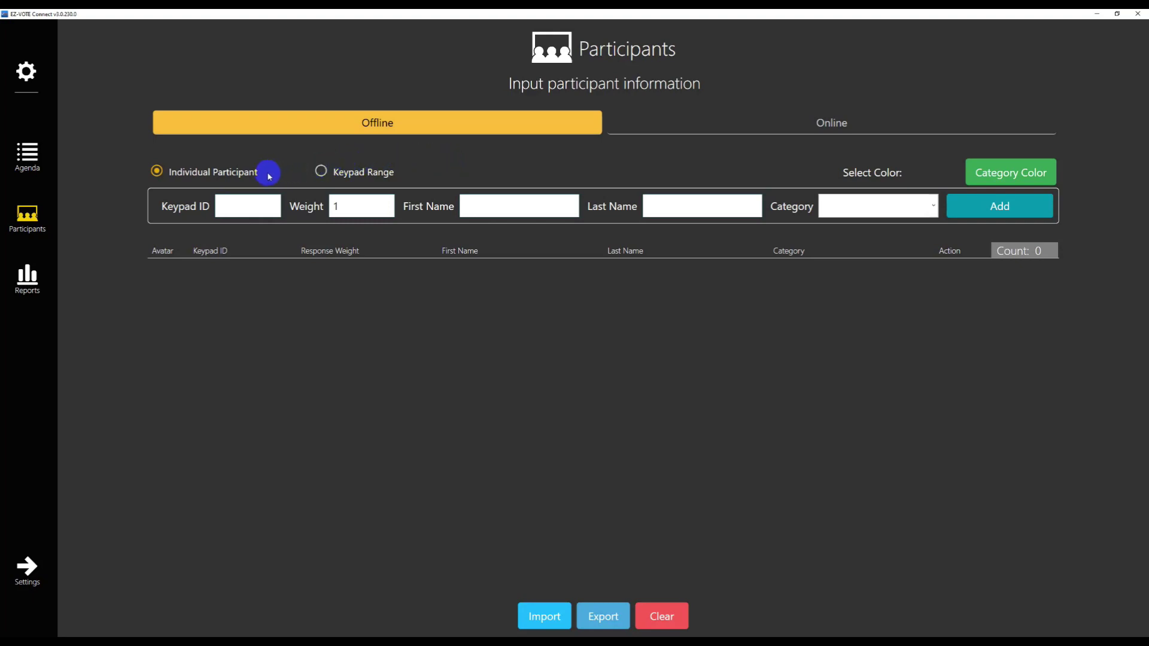
Add keypad range 1 to 500 as offline participants and scroll through the list
{"action": "left_click", "coordinate": [322, 174]}
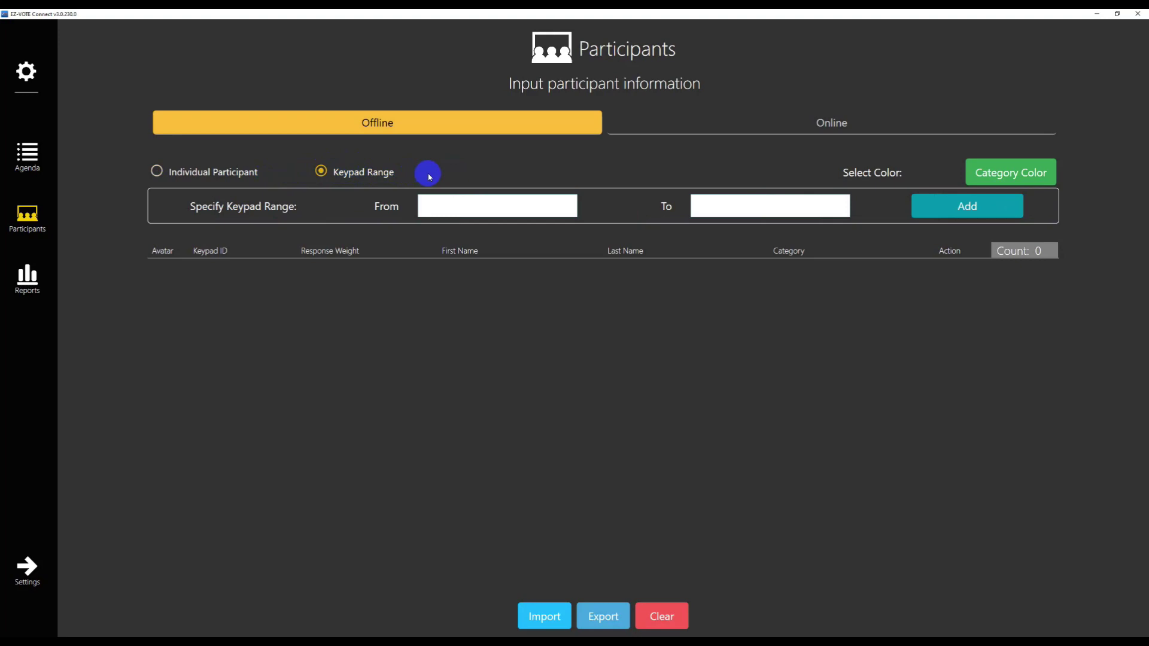
{"action": "left_click", "coordinate": [434, 205]}
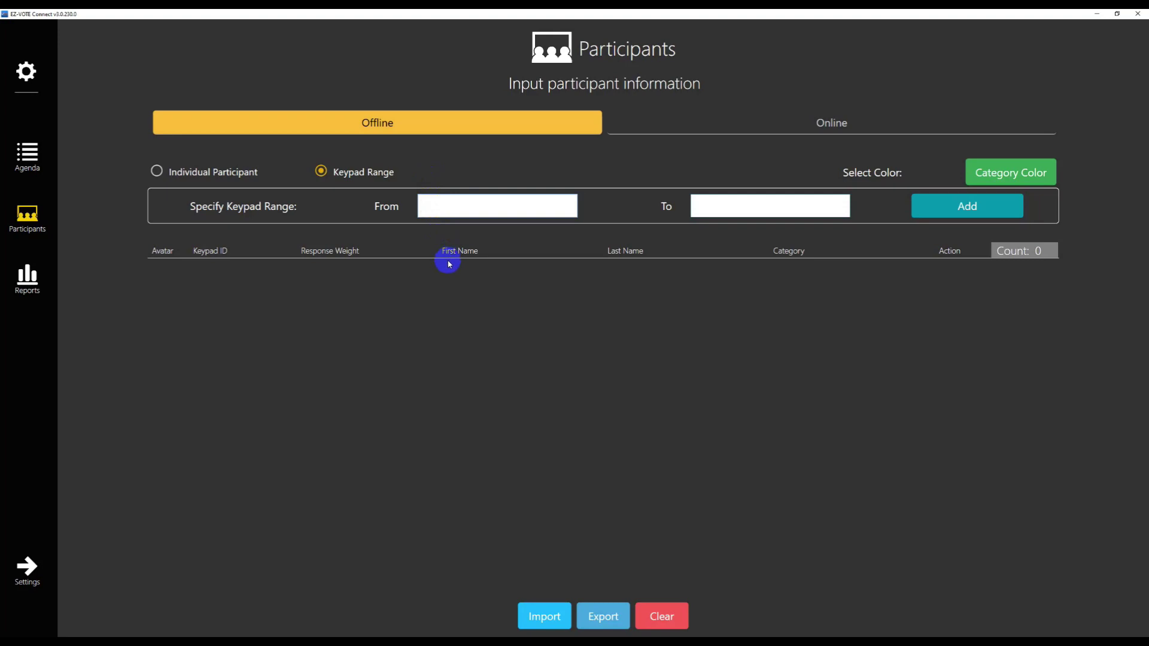
{"action": "type", "text": "1"}
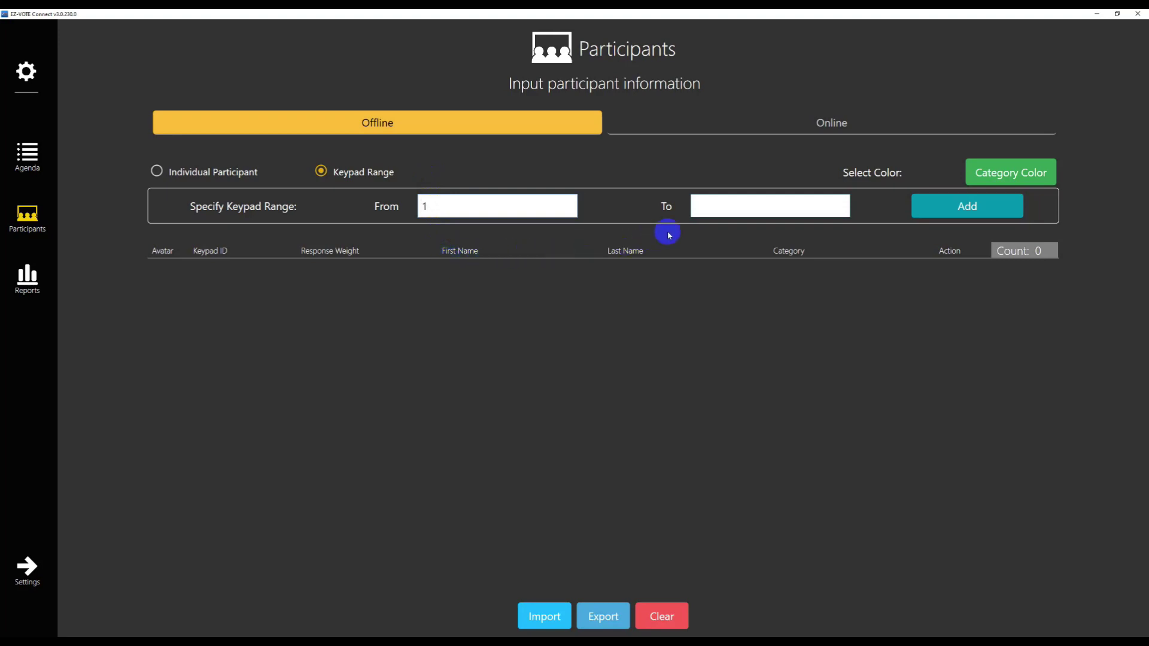
{"action": "left_click", "coordinate": [724, 203]}
{"action": "type", "text": "50"}
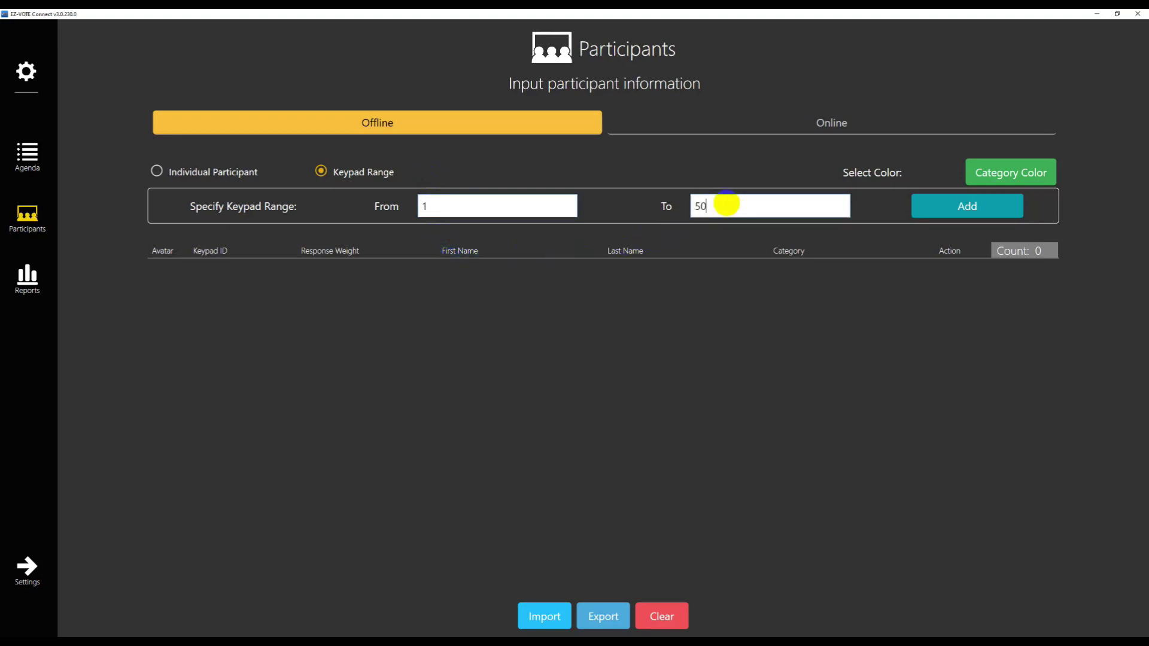
{"action": "type", "text": "0"}
{"action": "left_click", "coordinate": [937, 211]}
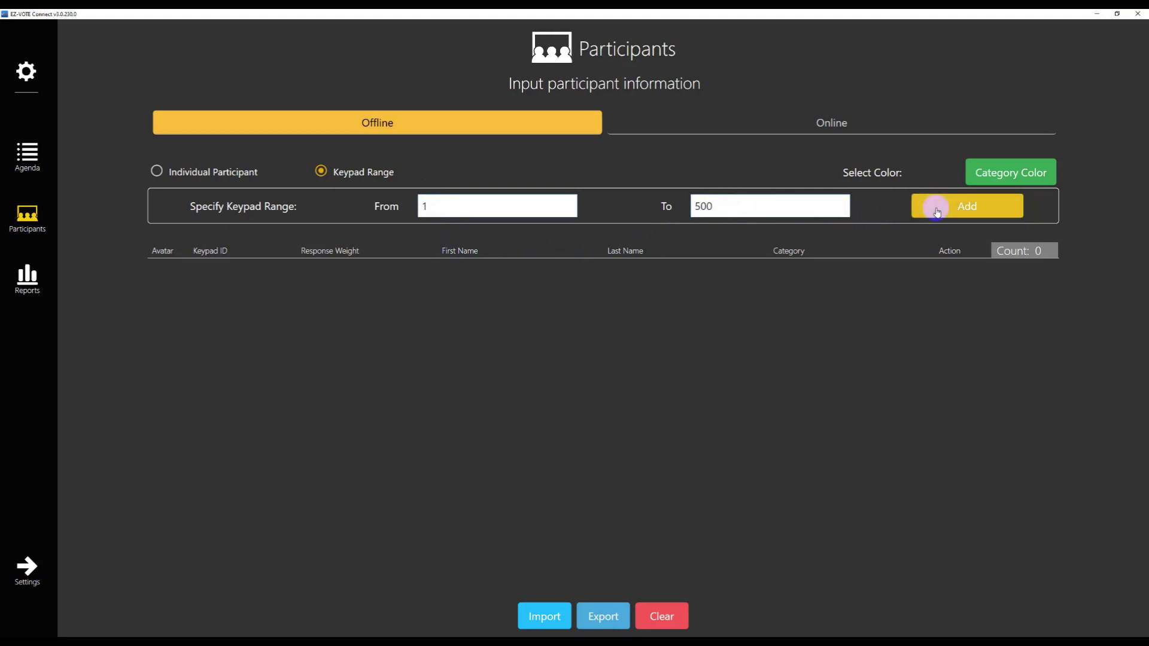
{"action": "left_click", "coordinate": [1054, 476]}
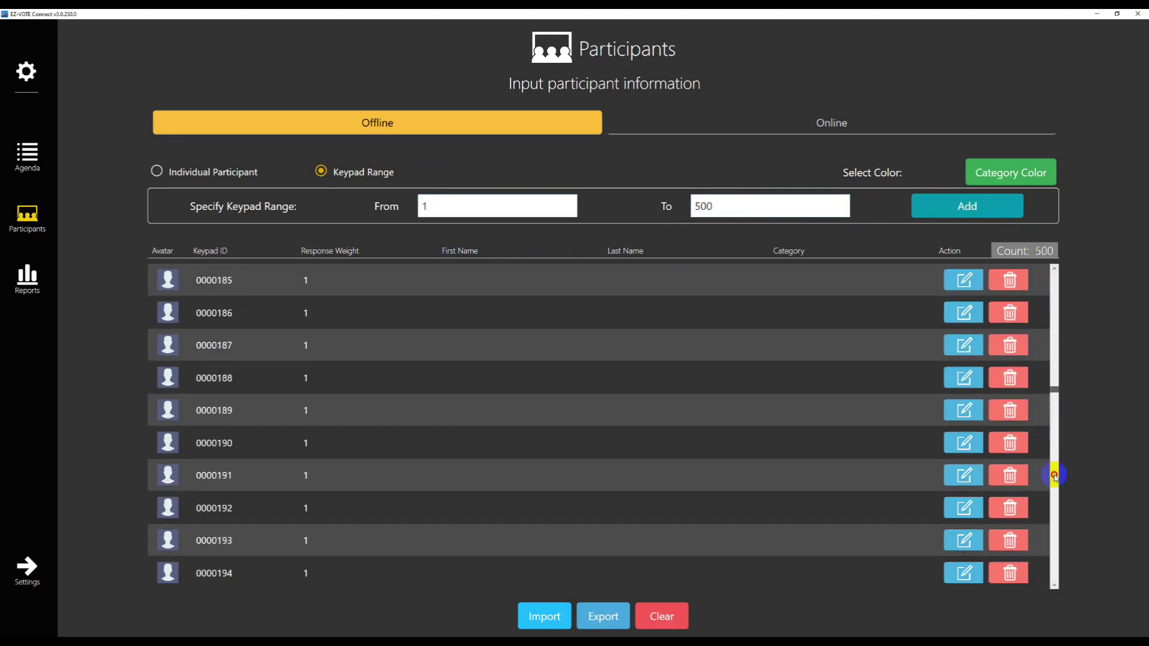
{"action": "left_click_drag", "start_coordinate": [1055, 476], "coordinate": [1052, 269]}
Switch the entry form to Individual Participant mode, keeping the 500 keypad rows
{"action": "left_click", "coordinate": [959, 279]}
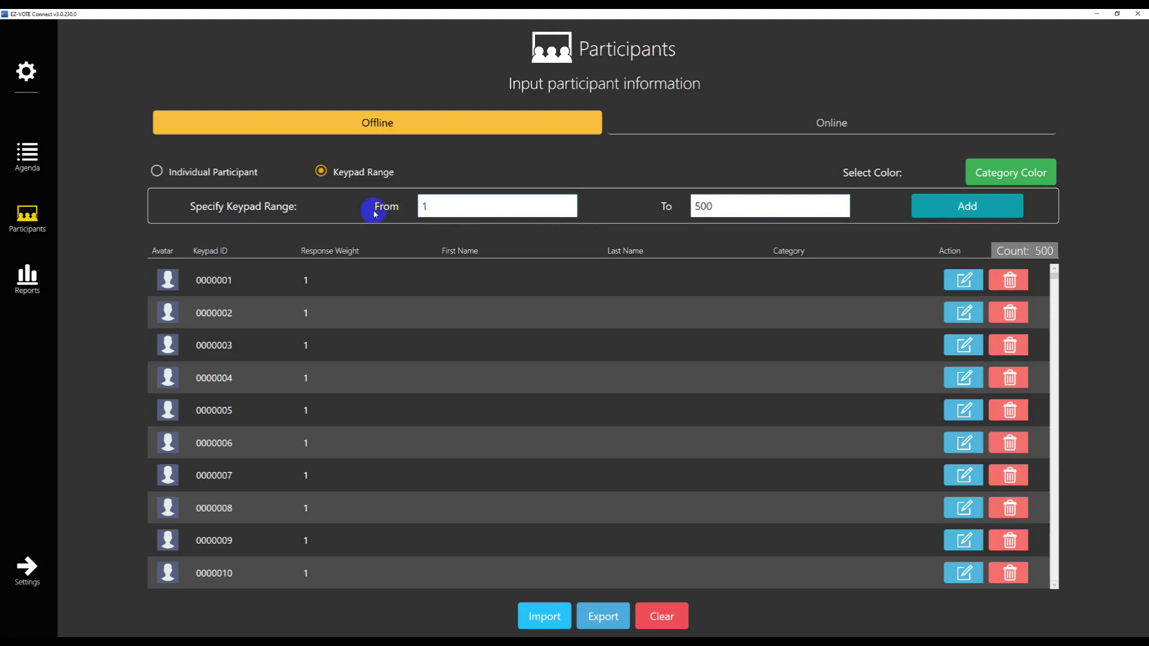
{"action": "left_click", "coordinate": [155, 172]}
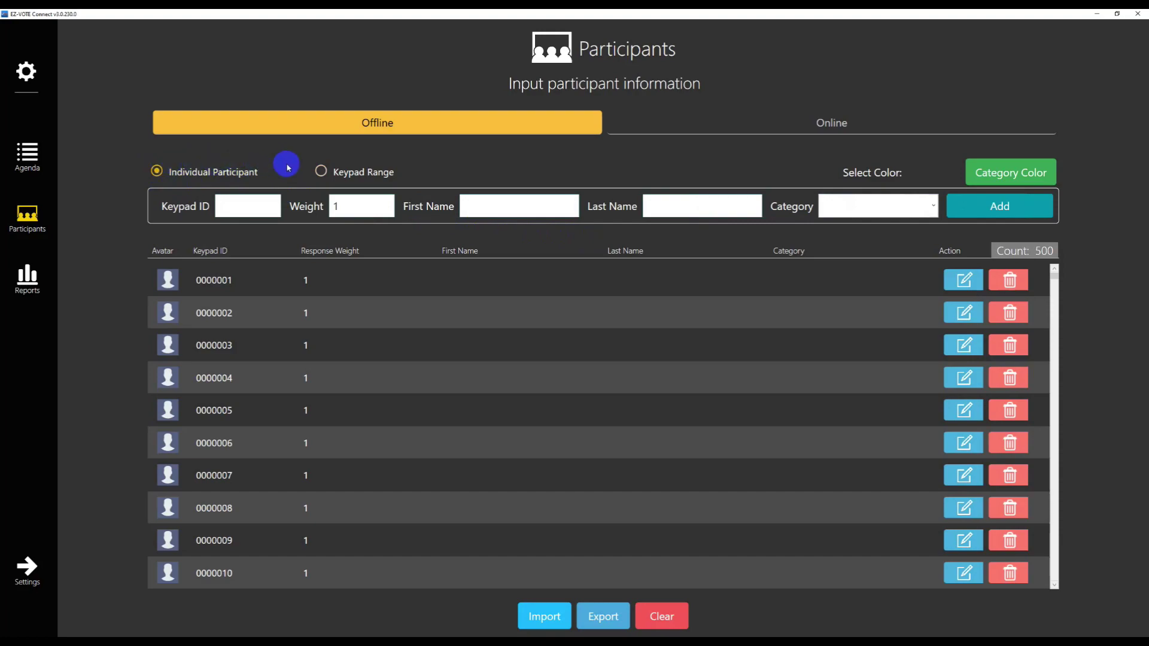
Clear all 500 keypads from the list and select Individual Participant entry
{"action": "left_click", "coordinate": [356, 206]}
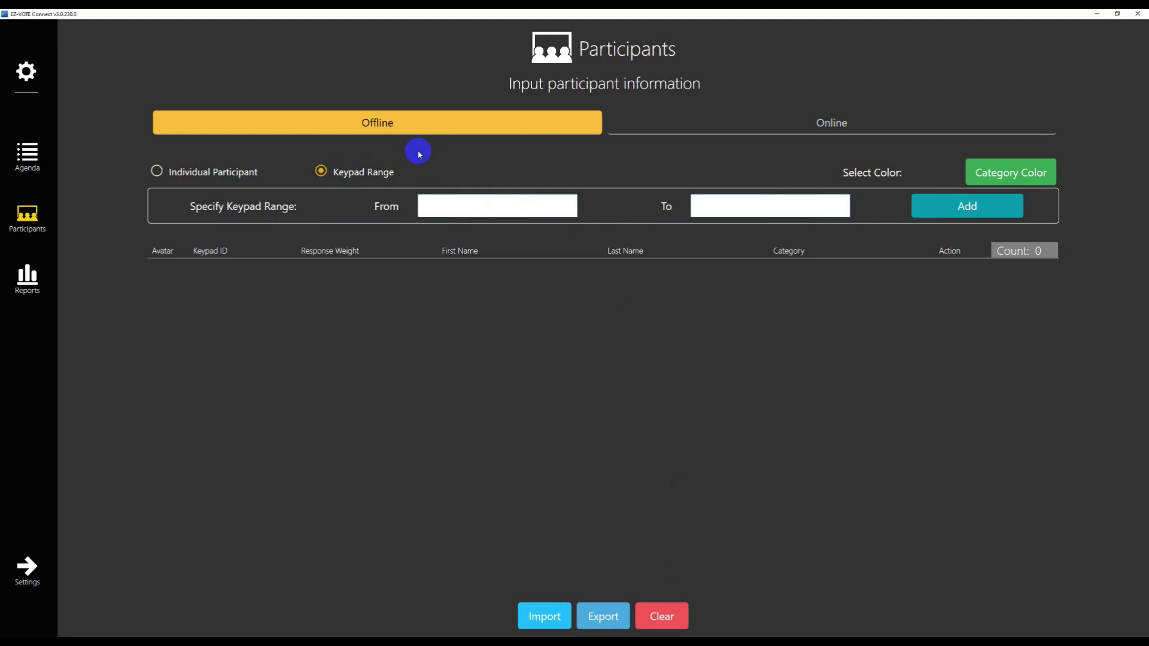
{"action": "left_click", "coordinate": [155, 173]}
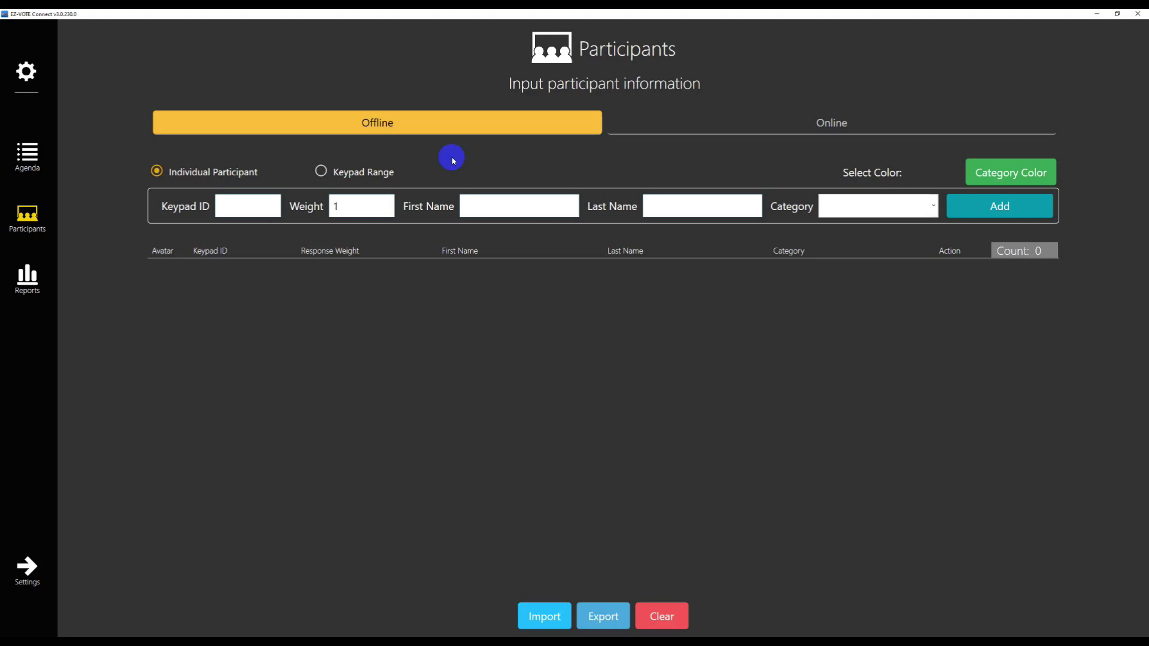
Add a participant on keypad ID 5 with a first and last name, then export the list
{"action": "left_click", "coordinate": [245, 204]}
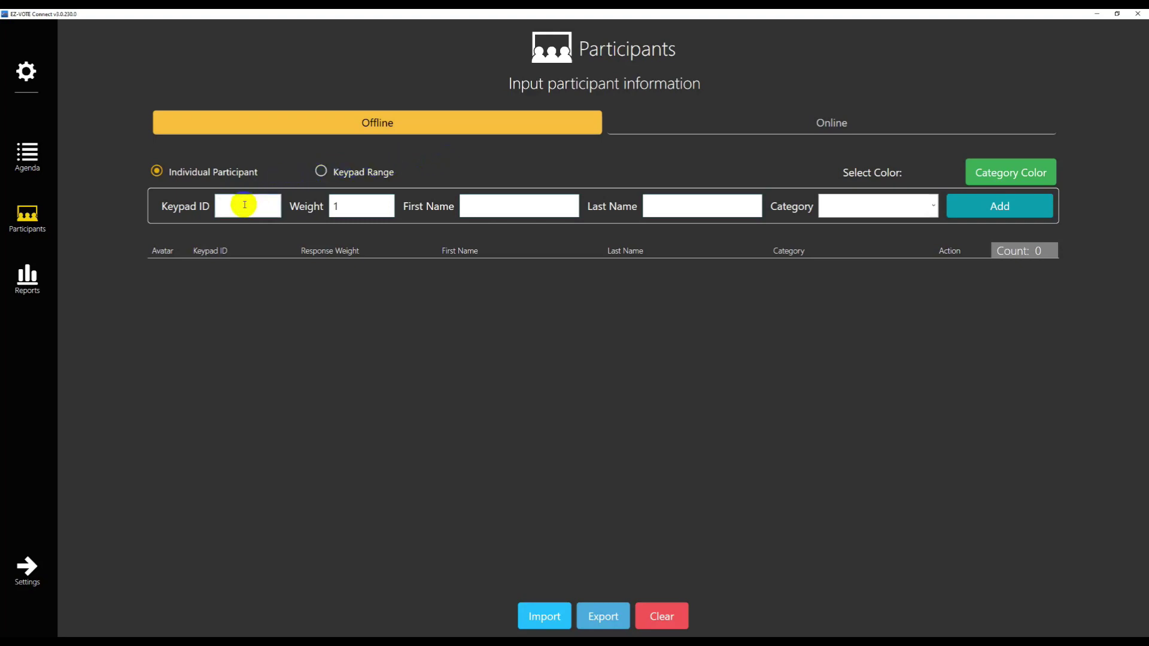
{"action": "type", "text": "5"}
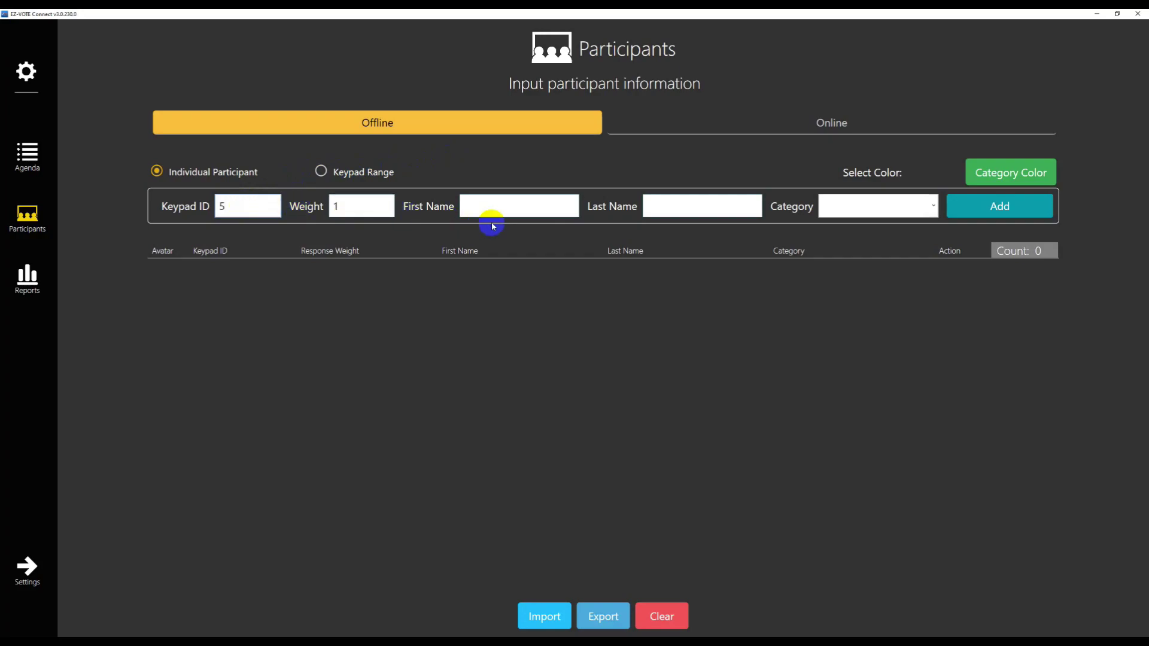
{"action": "left_click", "coordinate": [513, 206]}
{"action": "type", "text": "Bob"}
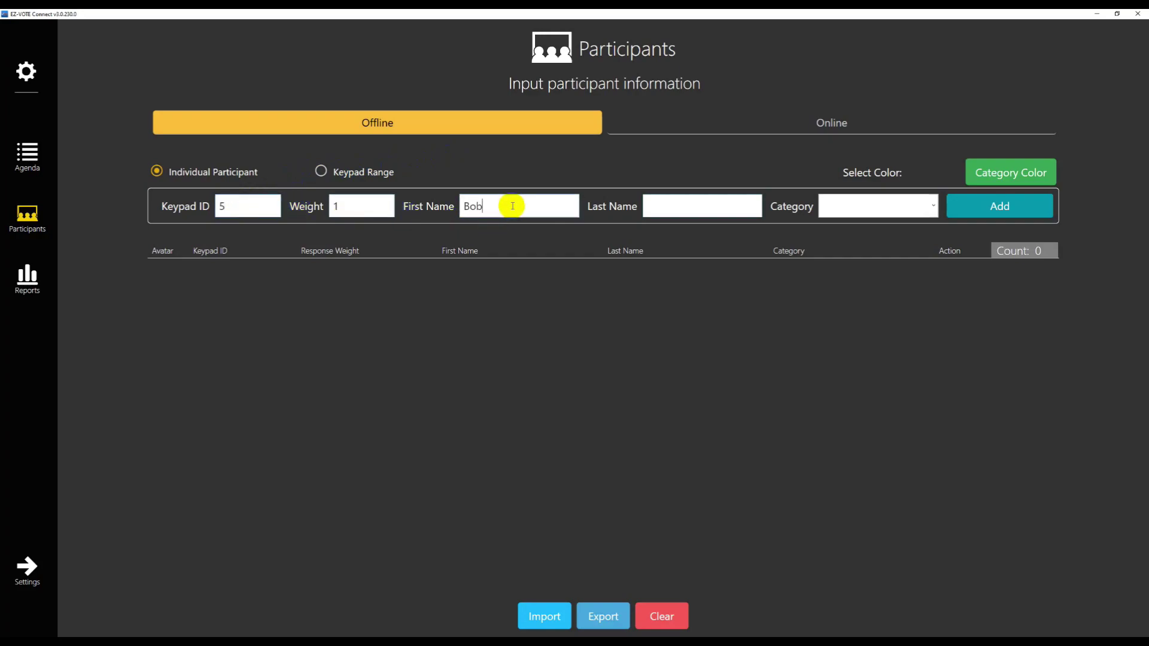
{"action": "key", "text": "Tab"}
{"action": "type", "text": "Jones"}
{"action": "left_click", "coordinate": [989, 203]}
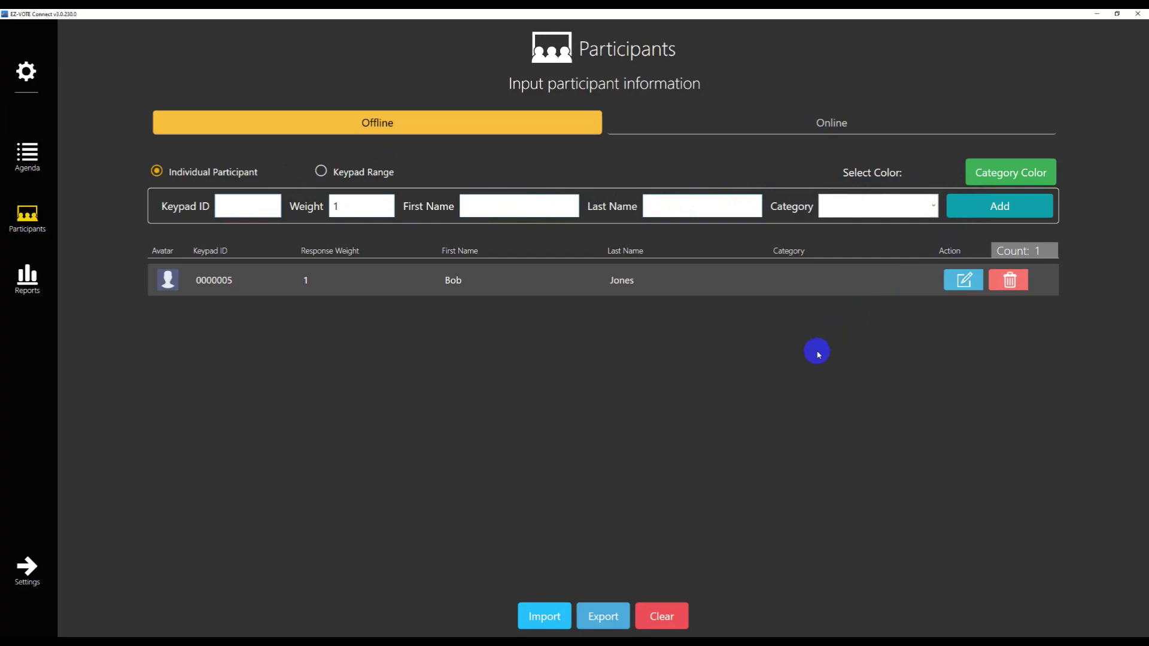
{"action": "left_click", "coordinate": [617, 615]}
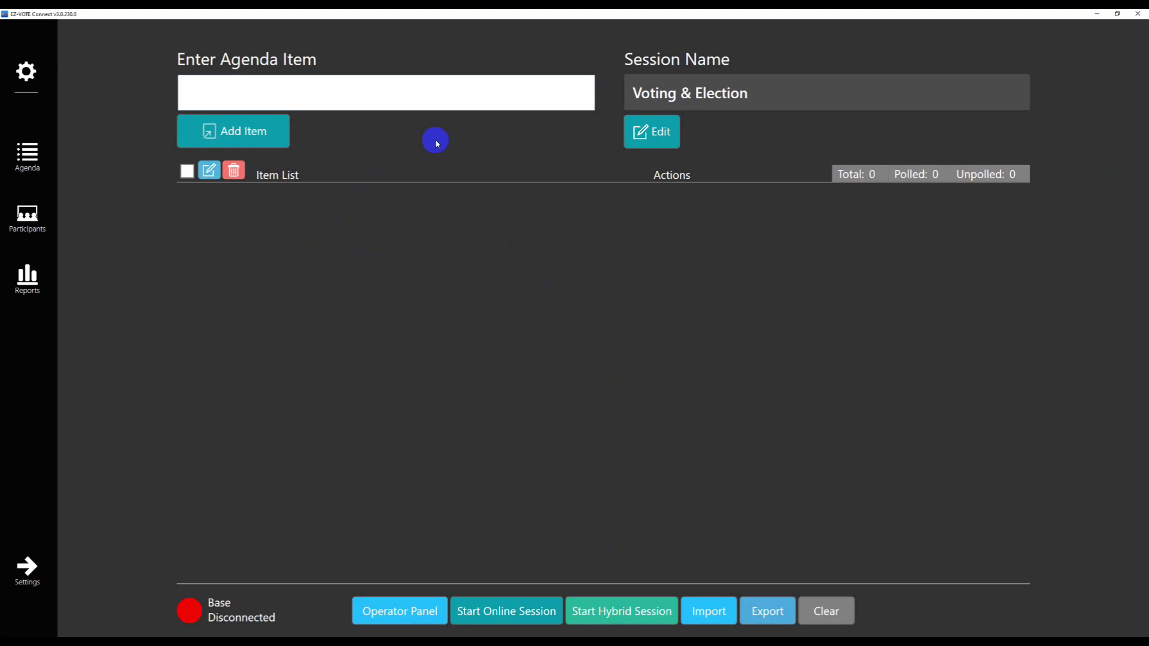
Create the agenda item 'Test Vote' and open its Item Details
{"action": "left_click", "coordinate": [238, 90]}
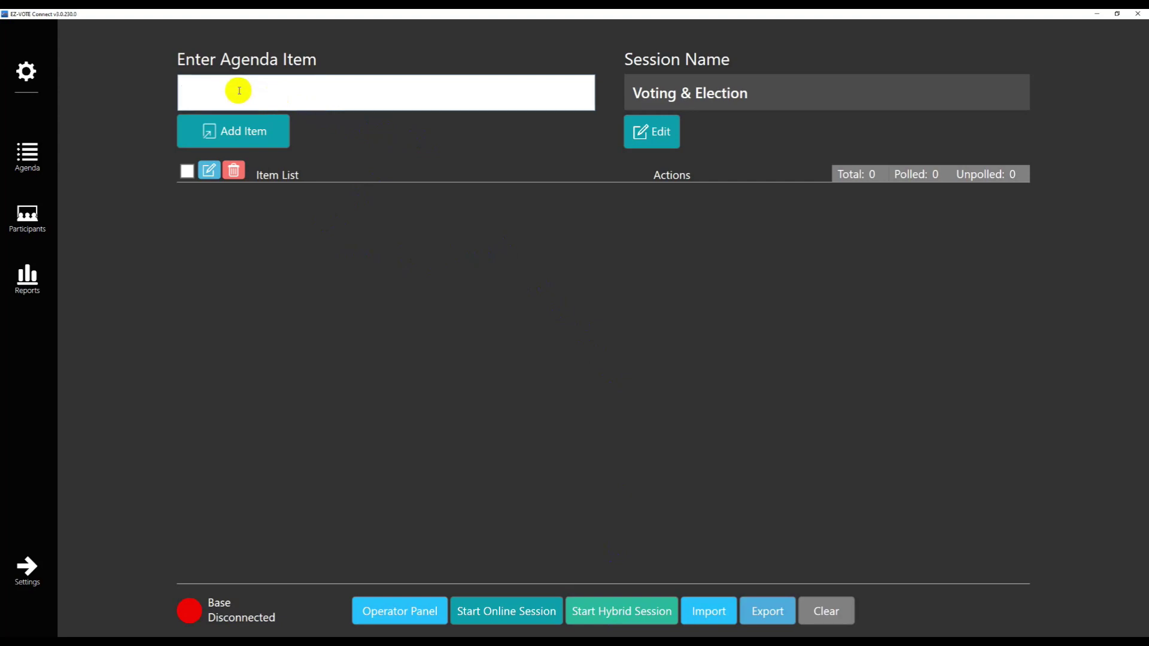
{"action": "type", "text": "Test Vote"}
{"action": "left_click", "coordinate": [242, 128]}
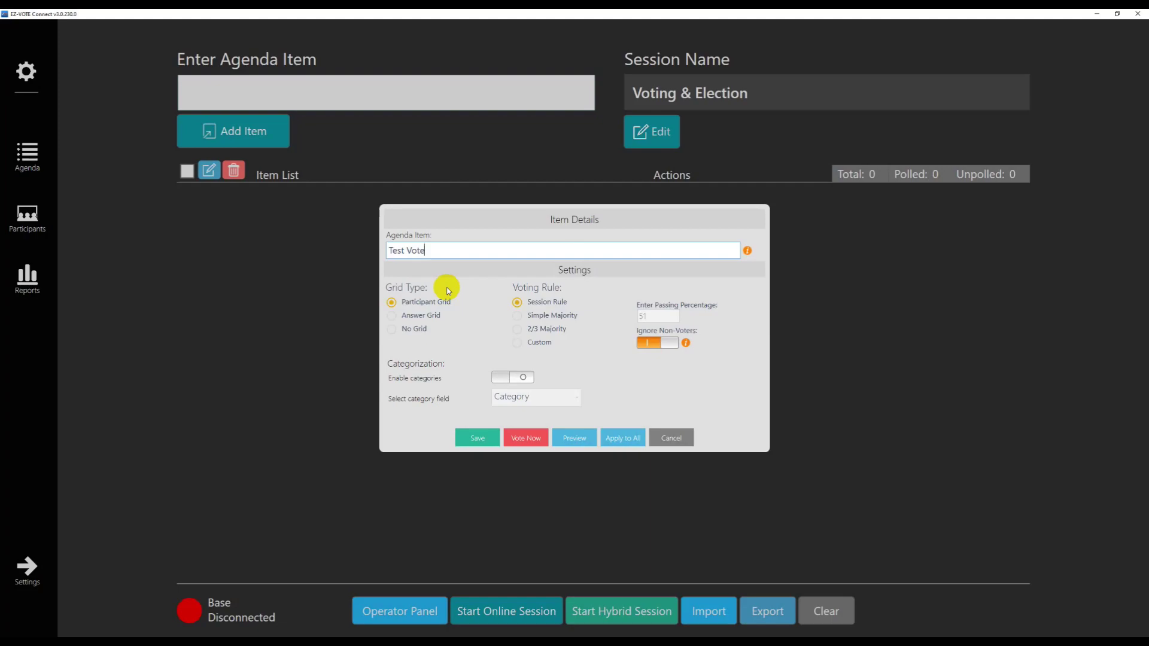
Set Test Vote's Grid Type to Answer Grid
{"action": "left_click", "coordinate": [450, 291]}
{"action": "left_click", "coordinate": [393, 315]}
Add the answer options Candidate 1, Candidate 2 and Candidate 3
{"action": "left_click", "coordinate": [468, 331]}
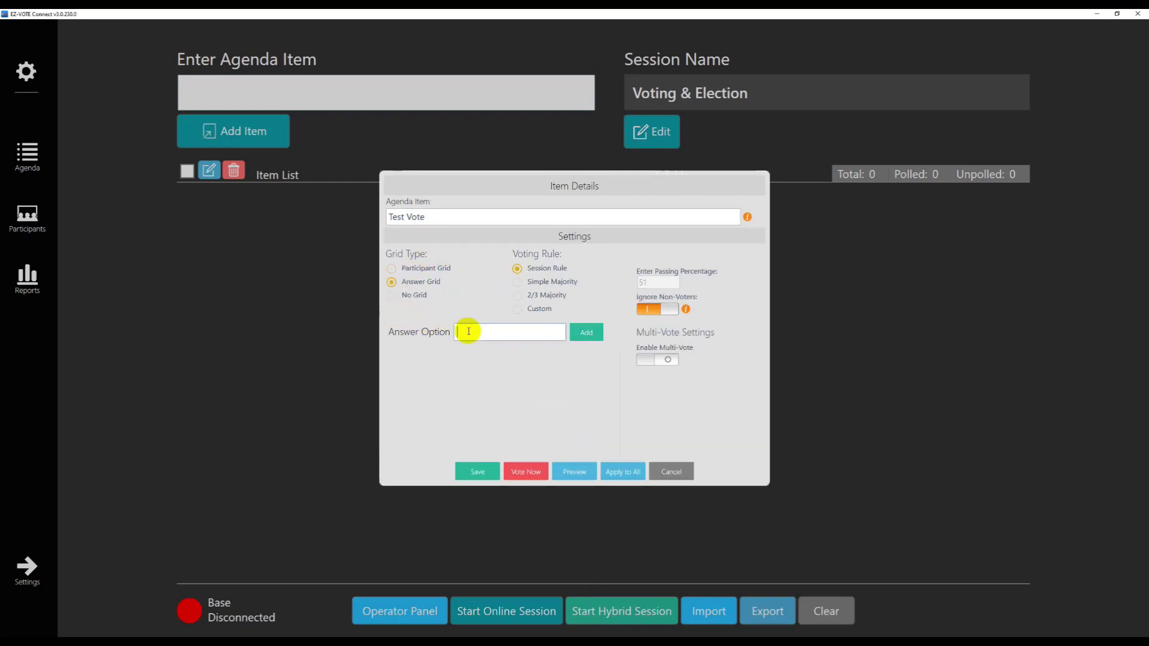
{"action": "type", "text": "Candidate 1"}
{"action": "key", "text": "Return"}
{"action": "type", "text": "Candidate 2"}
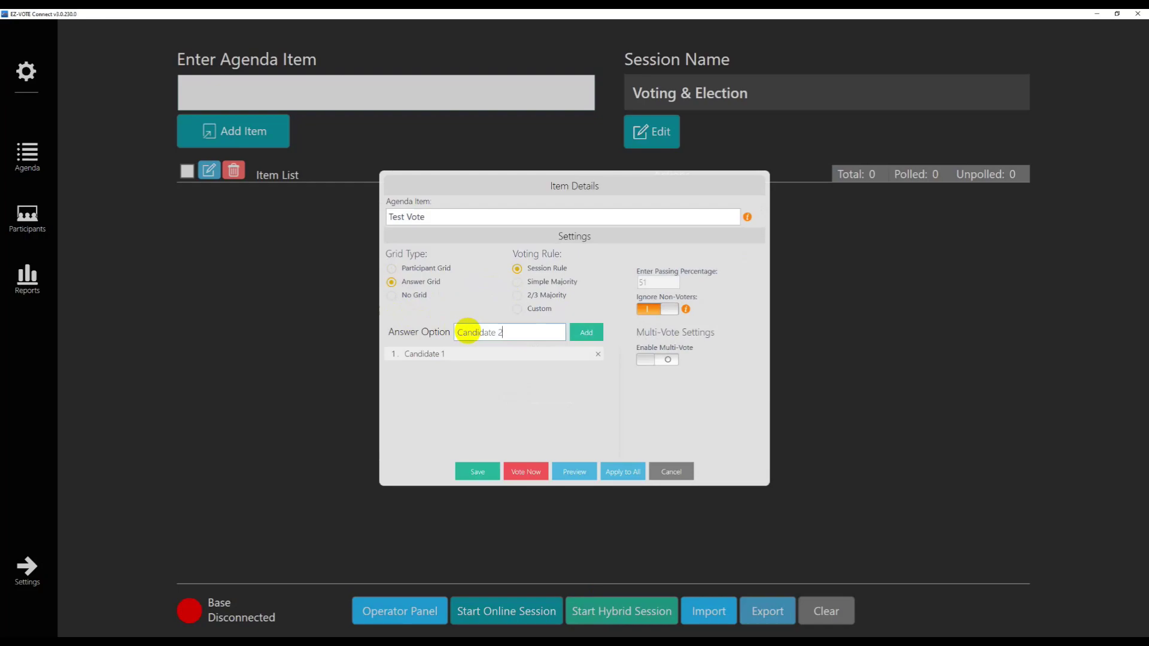
{"action": "key", "text": "Return"}
{"action": "type", "text": "Candidate 3"}
{"action": "key", "text": "Return"}
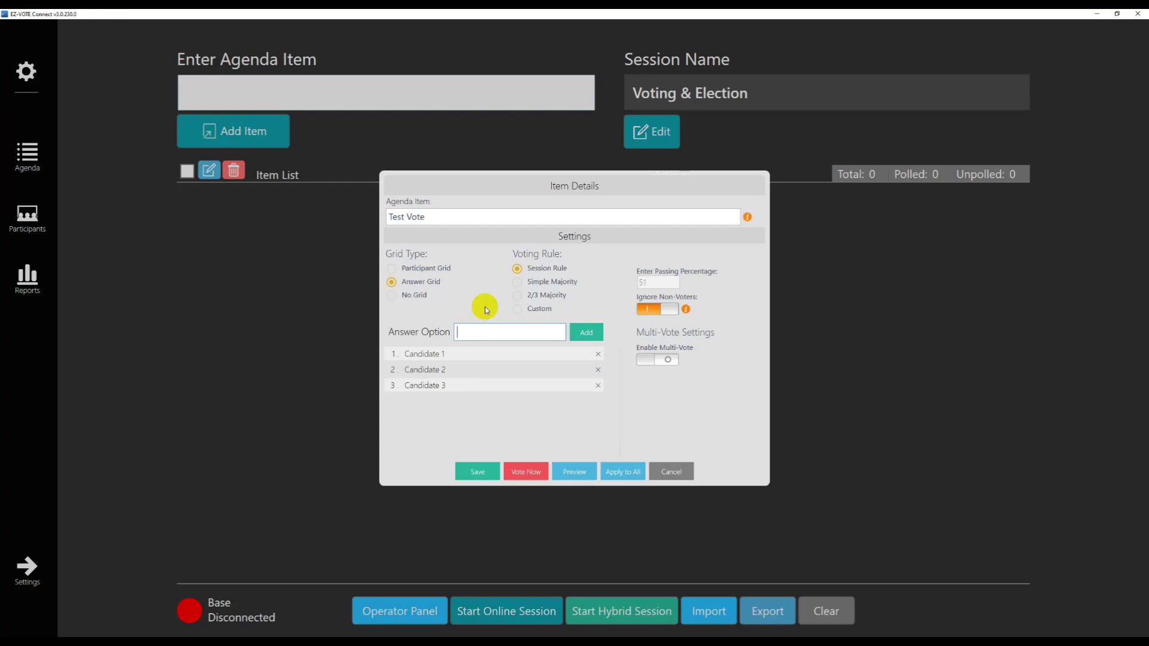
Enable multi-vote, choose the Custom 51% voting rule, and switch the item to No Grid
{"action": "left_click", "coordinate": [648, 359]}
{"action": "left_click", "coordinate": [655, 384]}
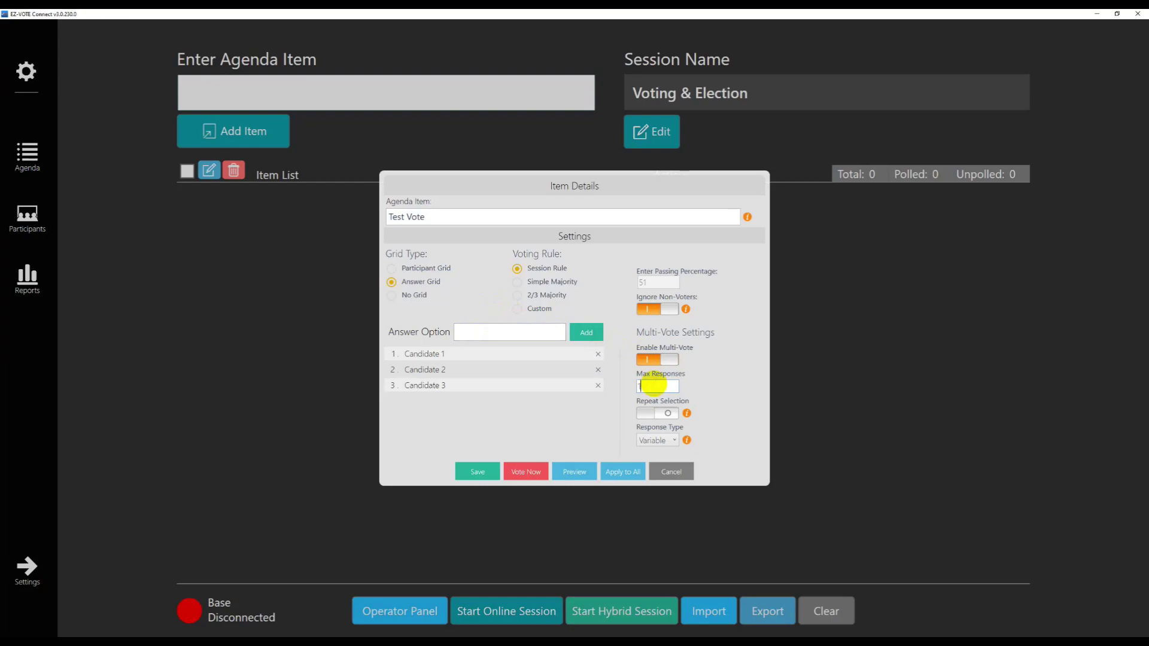
{"action": "left_click", "coordinate": [718, 379]}
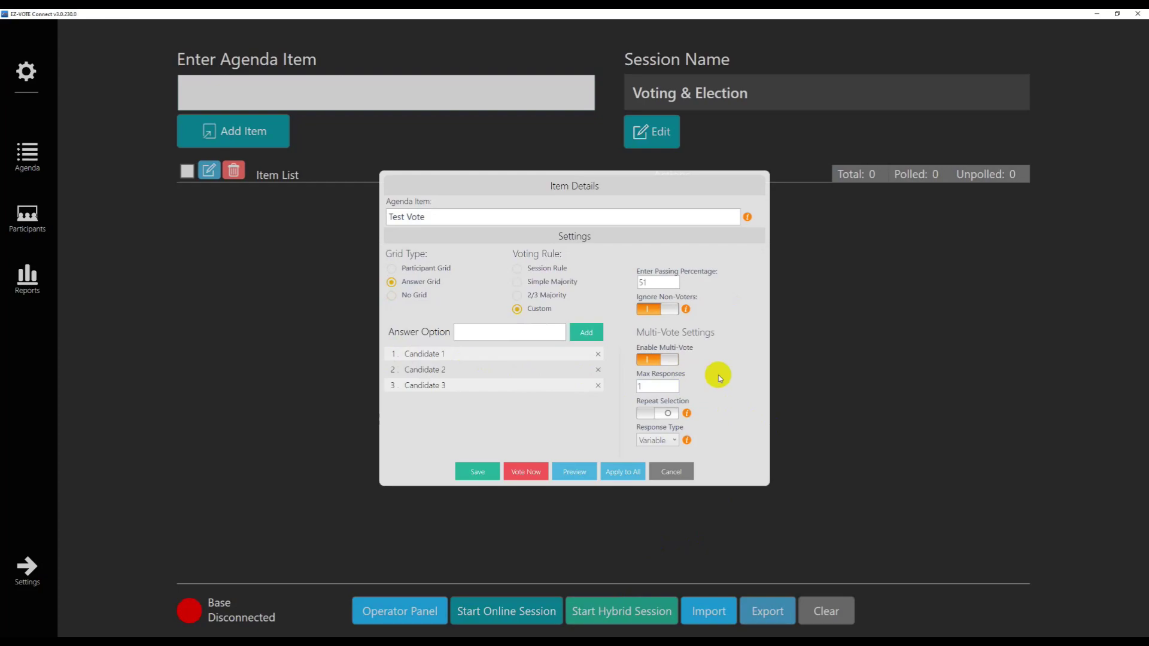
{"action": "left_click", "coordinate": [390, 295]}
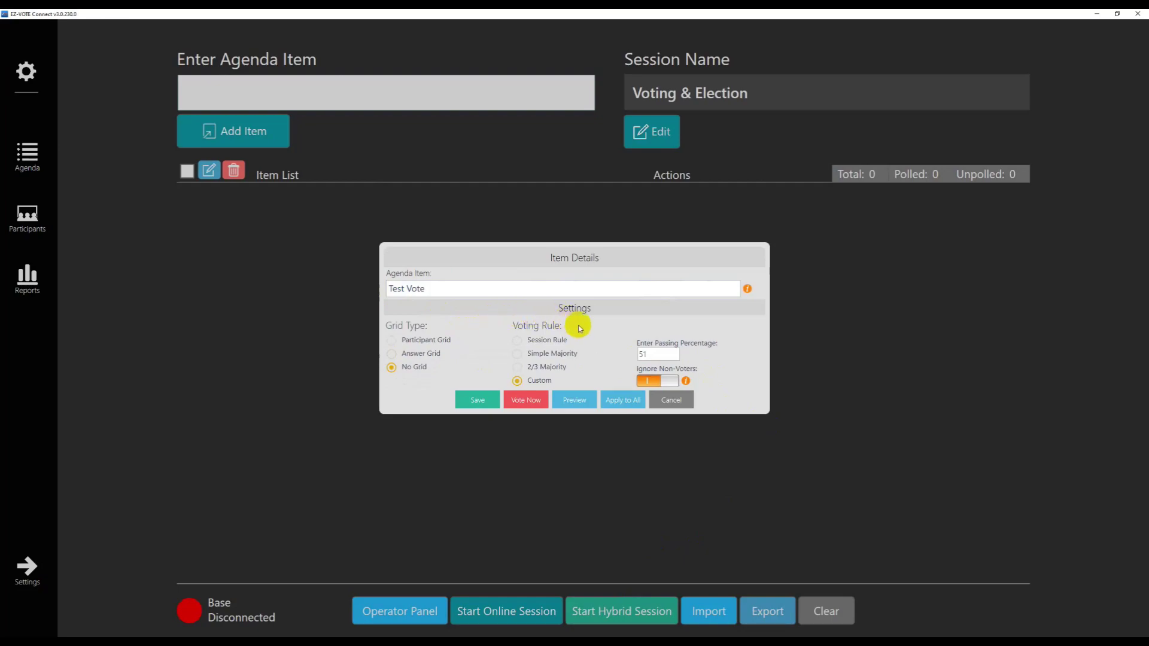
Save Test Vote as a No Grid item with a Custom 51% rule after briefly trying Simple Majority
{"action": "left_click", "coordinate": [518, 353]}
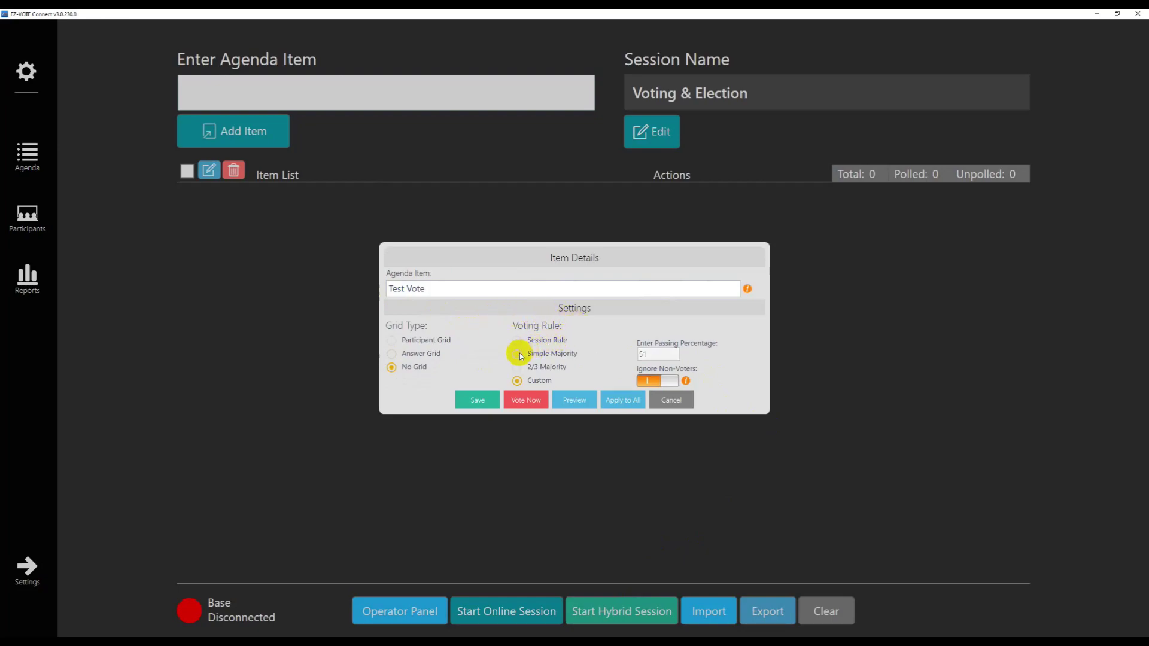
{"action": "left_click", "coordinate": [518, 377]}
{"action": "left_click", "coordinate": [488, 399]}
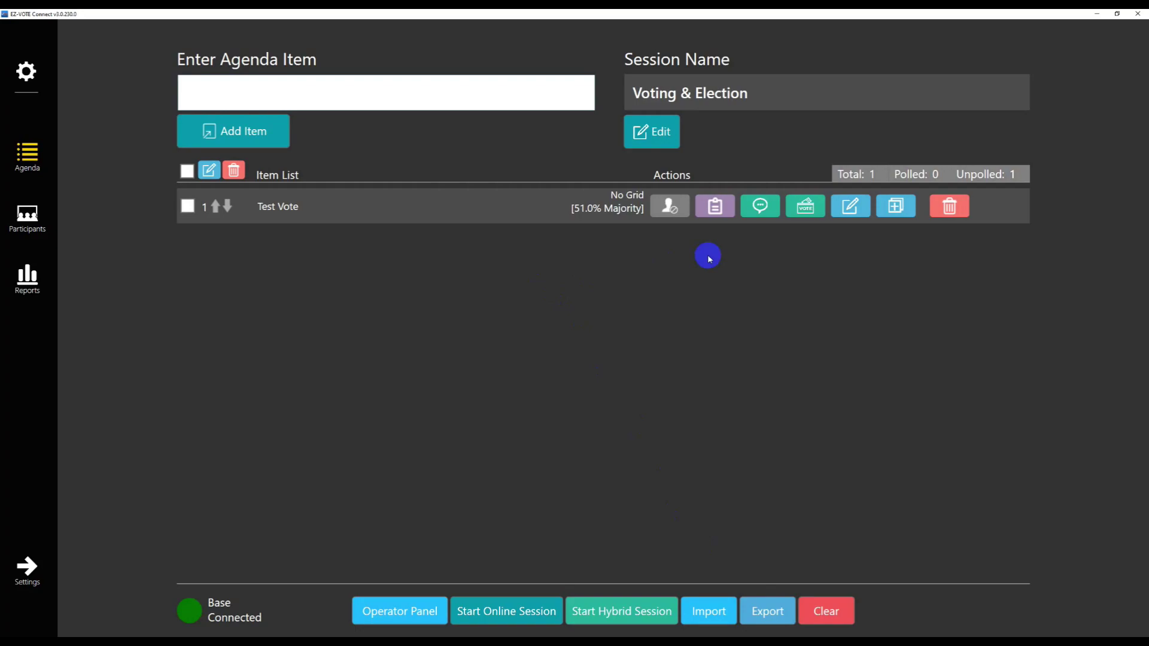
Bring up the Voting Rule panel from the Test Vote row
{"action": "left_click", "coordinate": [717, 209]}
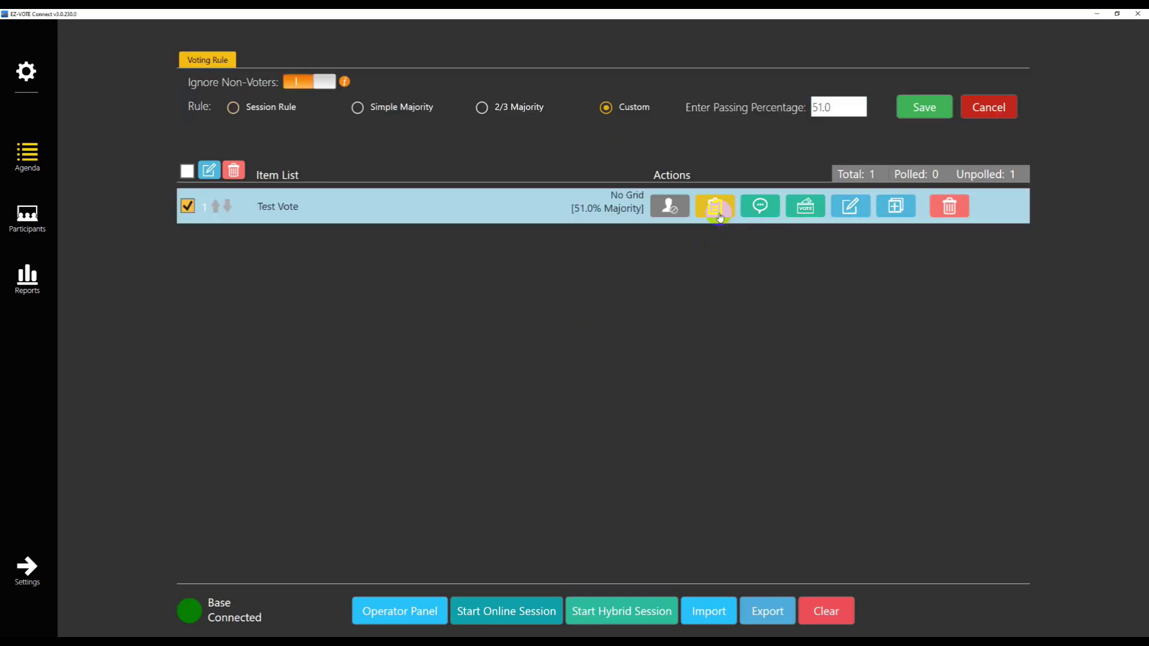
Try Simple Majority and 2/3 Majority, then save Test Vote's rule as Custom at 51.0
{"action": "left_click", "coordinate": [357, 108]}
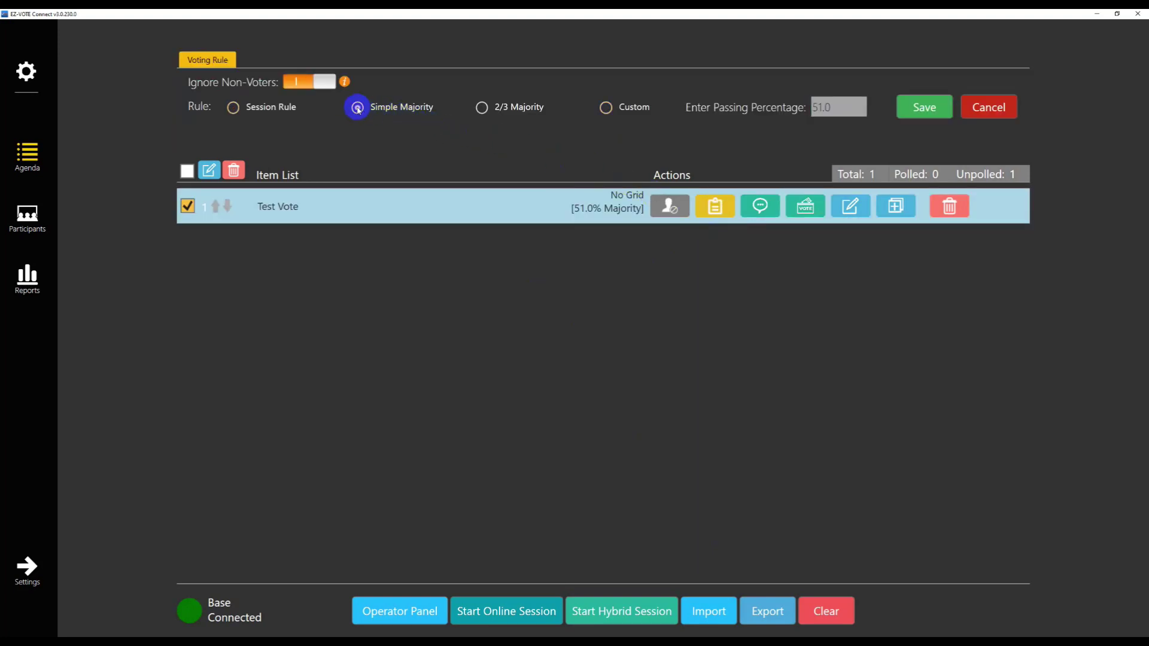
{"action": "left_click", "coordinate": [482, 108]}
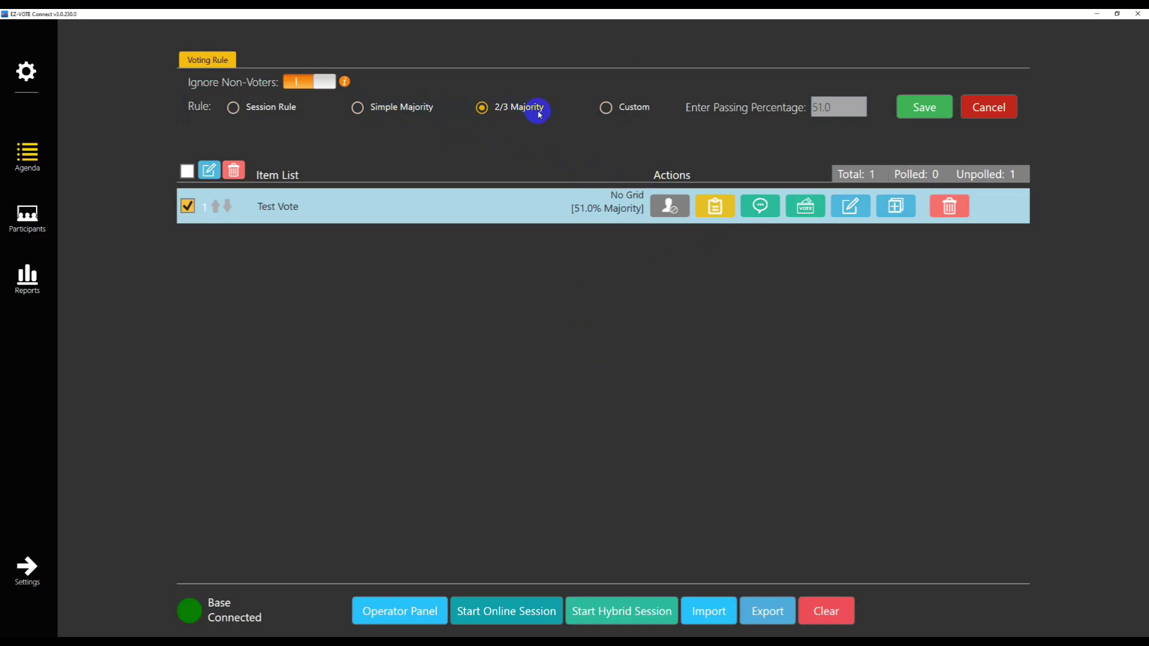
{"action": "left_click", "coordinate": [605, 109]}
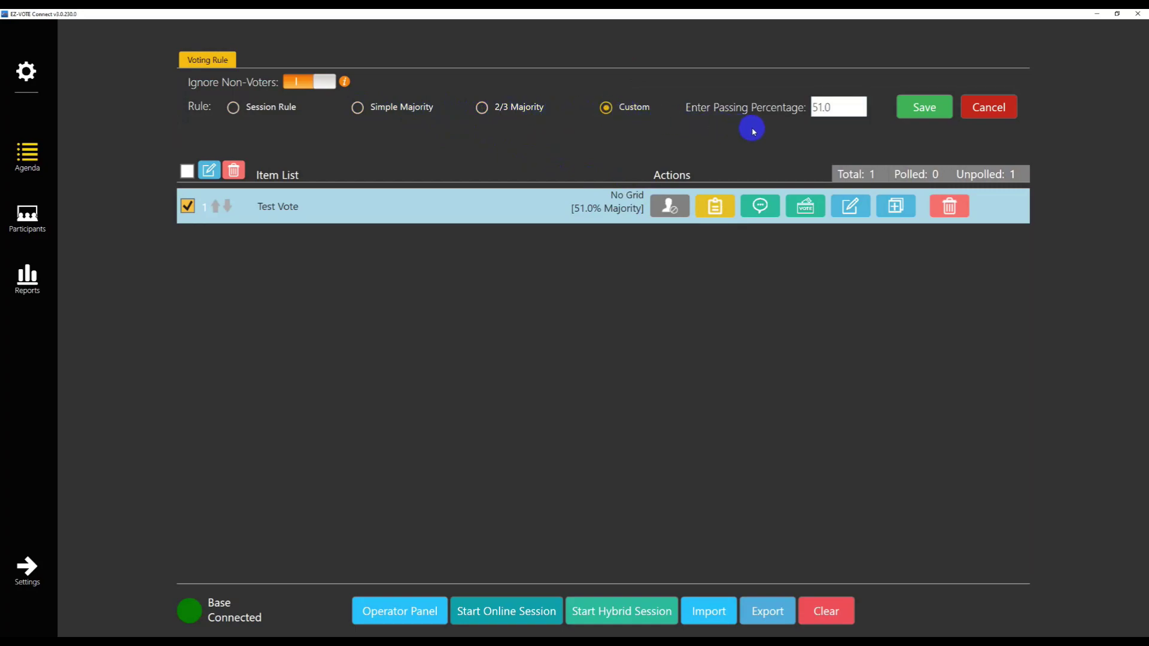
{"action": "left_click", "coordinate": [942, 116]}
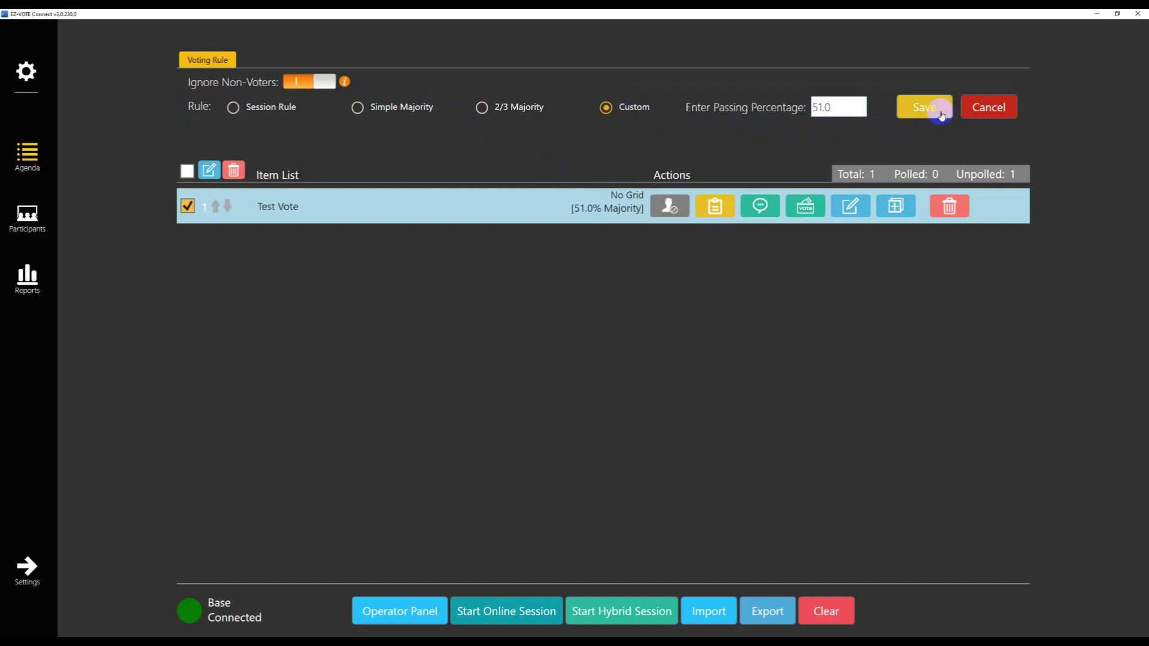
{"action": "left_click", "coordinate": [760, 207]}
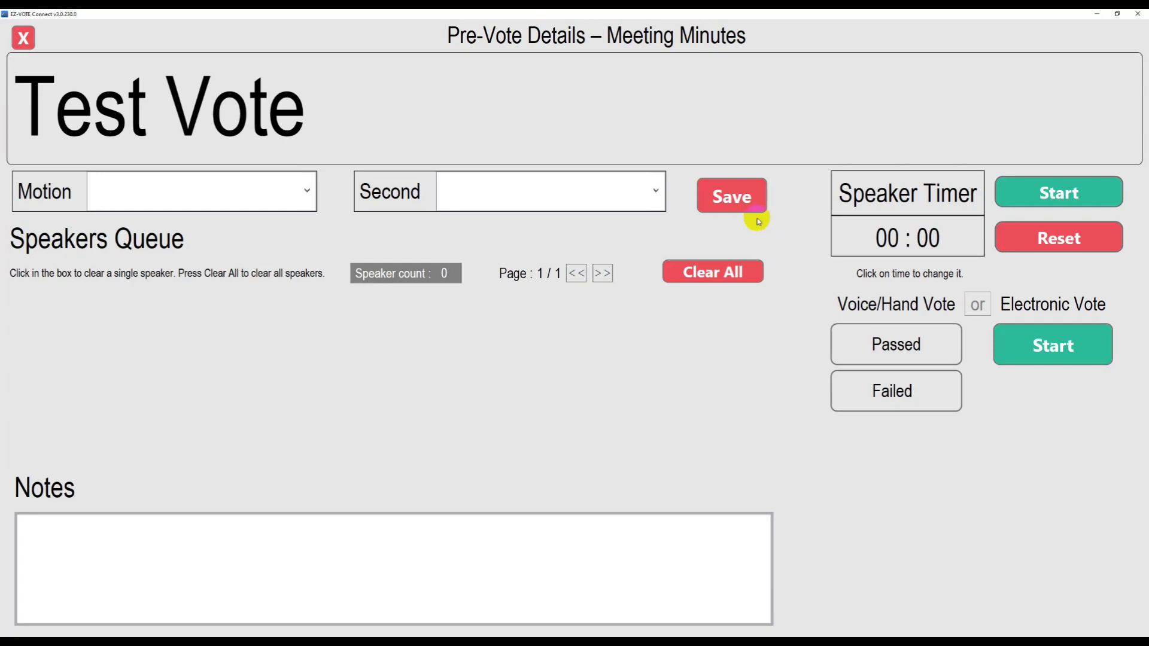
{"action": "left_click", "coordinate": [19, 42]}
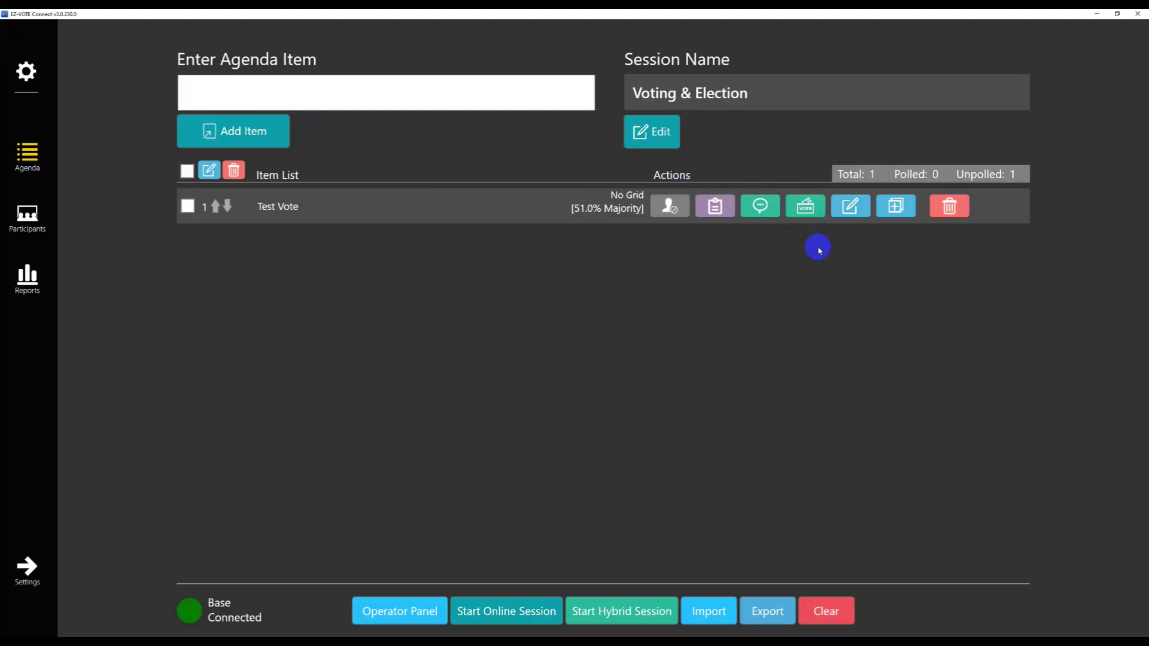
{"action": "left_click", "coordinate": [805, 209]}
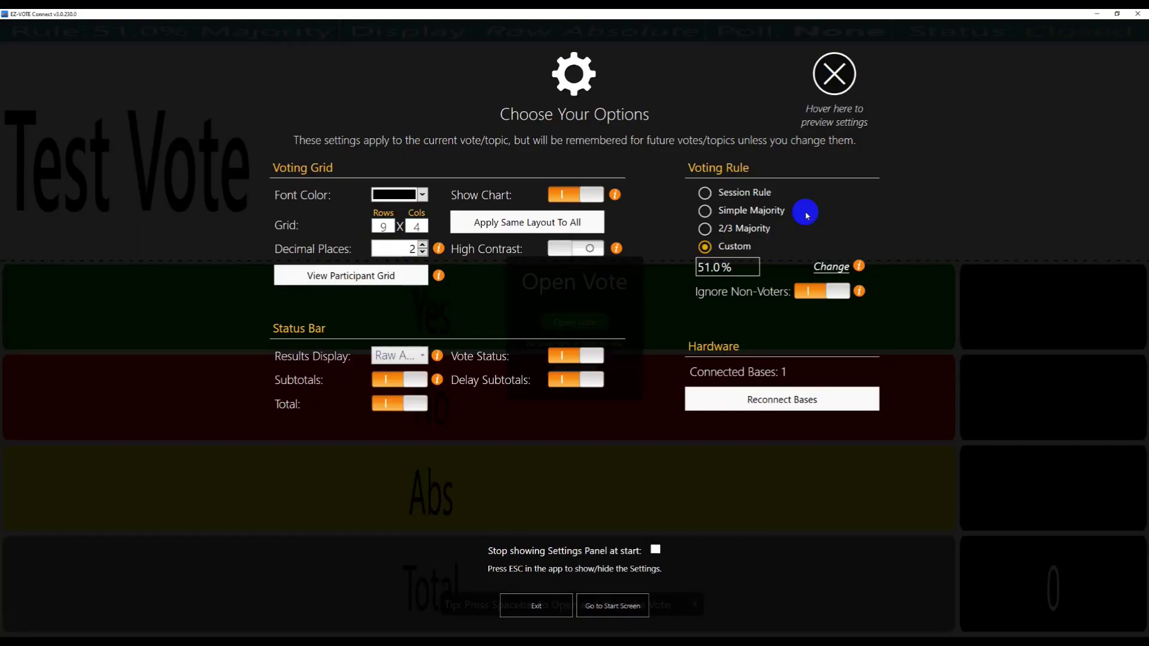
{"action": "mouse_move", "coordinate": [836, 84]}
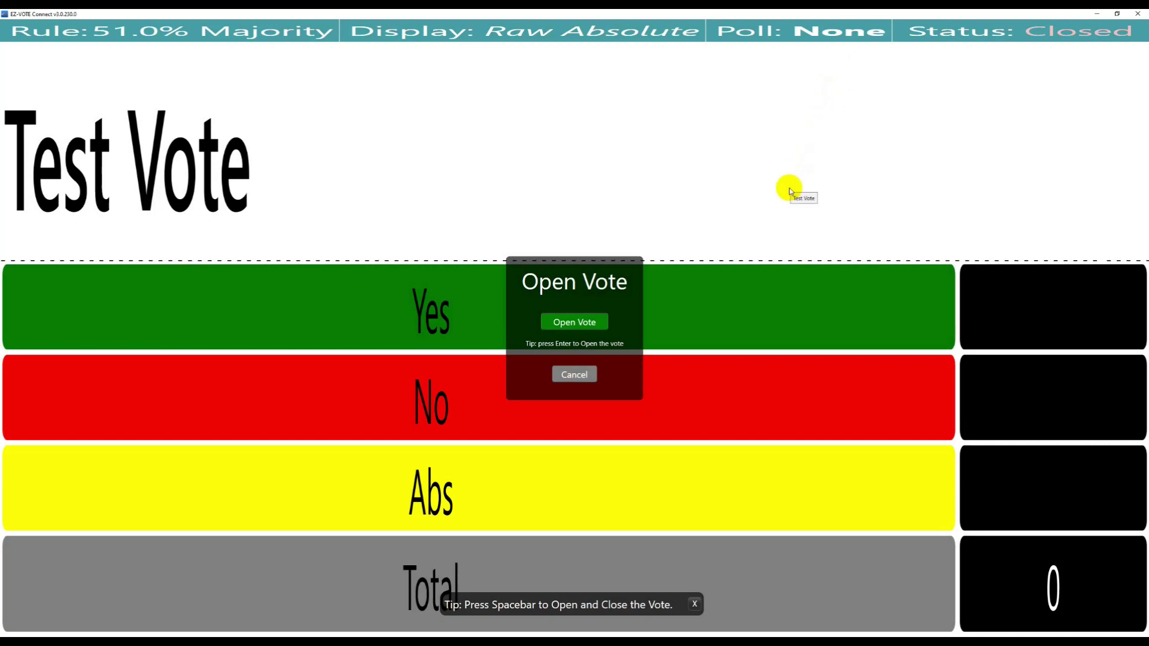
{"action": "key", "text": "Escape"}
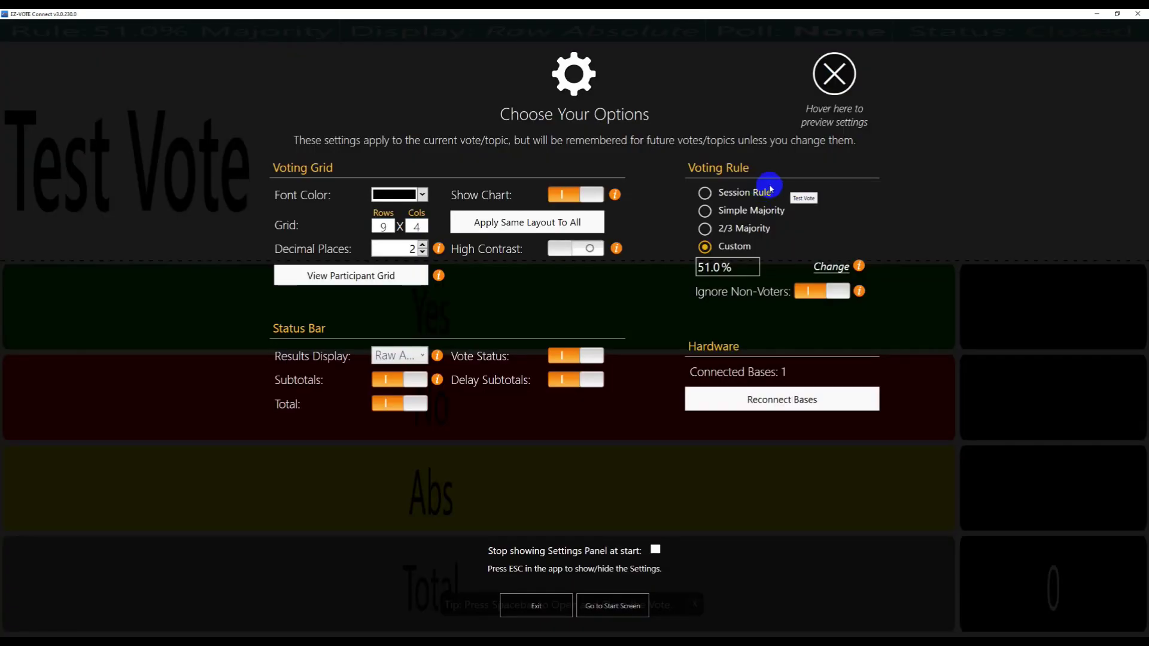
{"action": "left_click", "coordinate": [606, 606]}
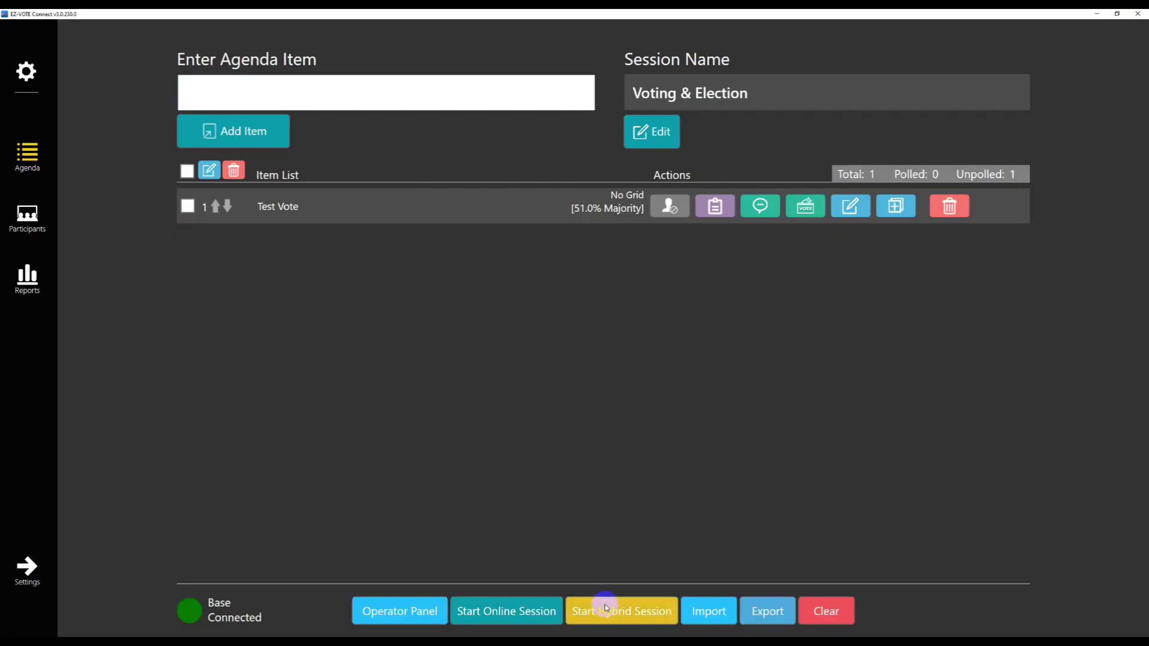
{"action": "left_click", "coordinate": [859, 216]}
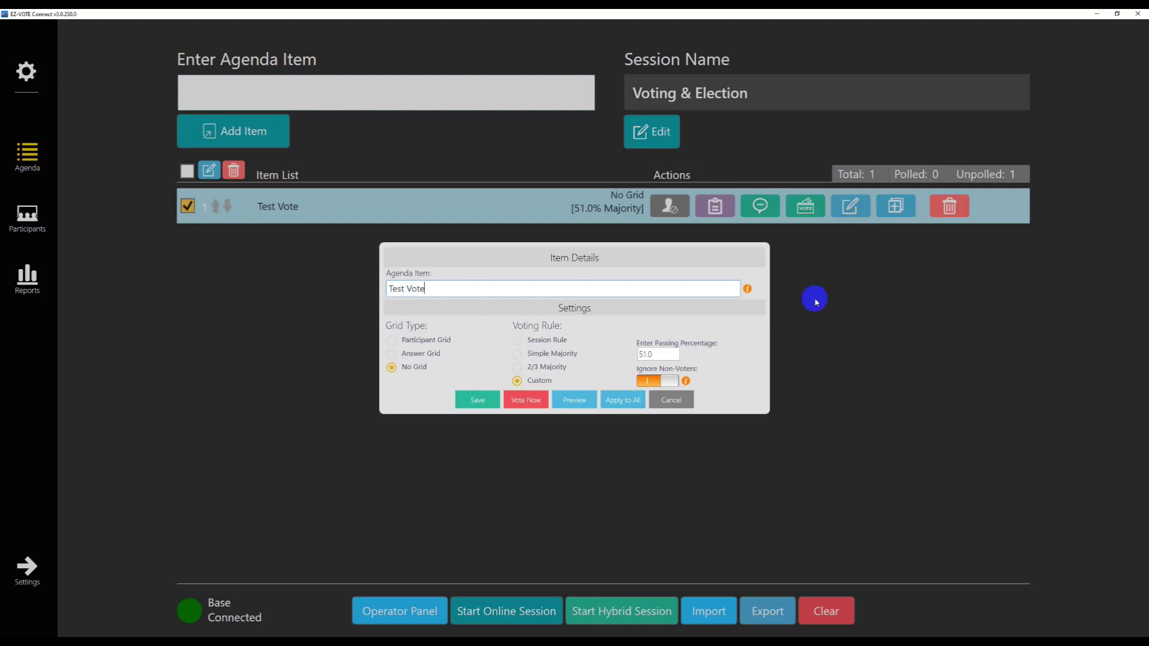
{"action": "left_click", "coordinate": [681, 401]}
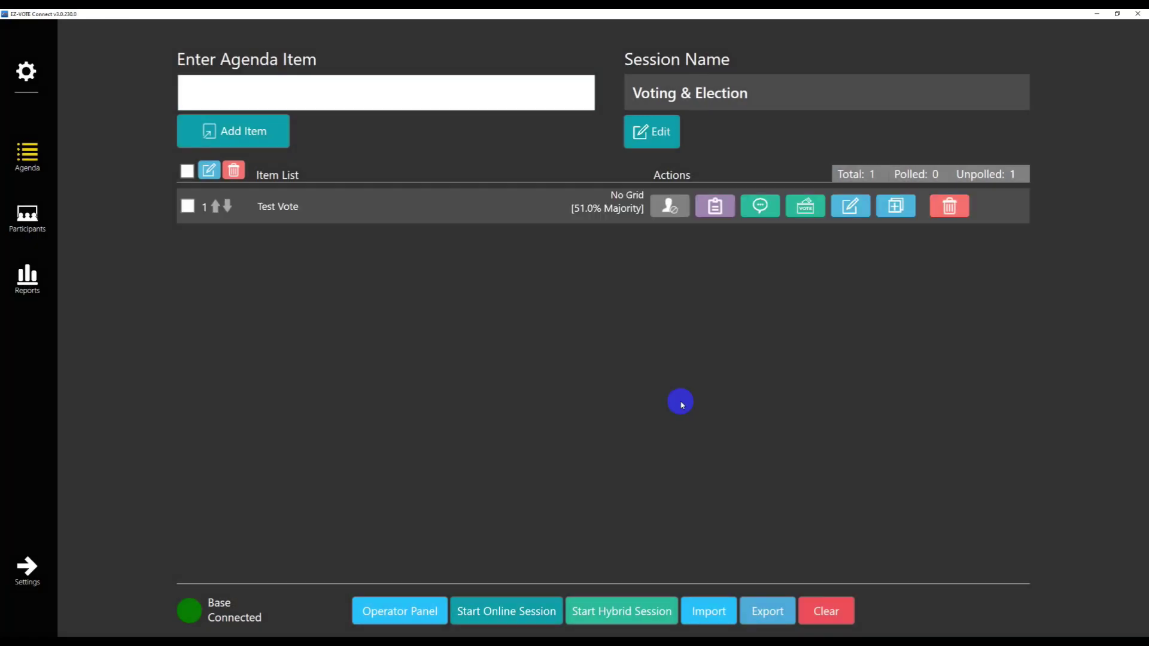
Duplicate Test Vote, rename the copy to 'Test Vote 2', and ask to delete it
{"action": "left_click", "coordinate": [911, 215]}
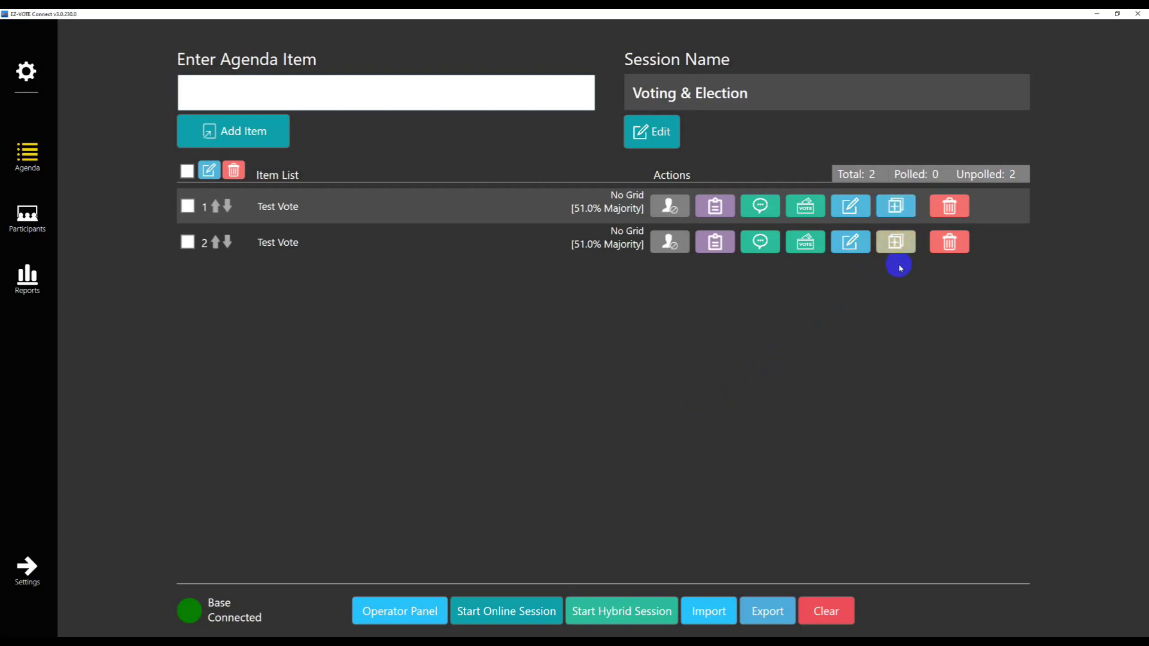
{"action": "left_click", "coordinate": [864, 252]}
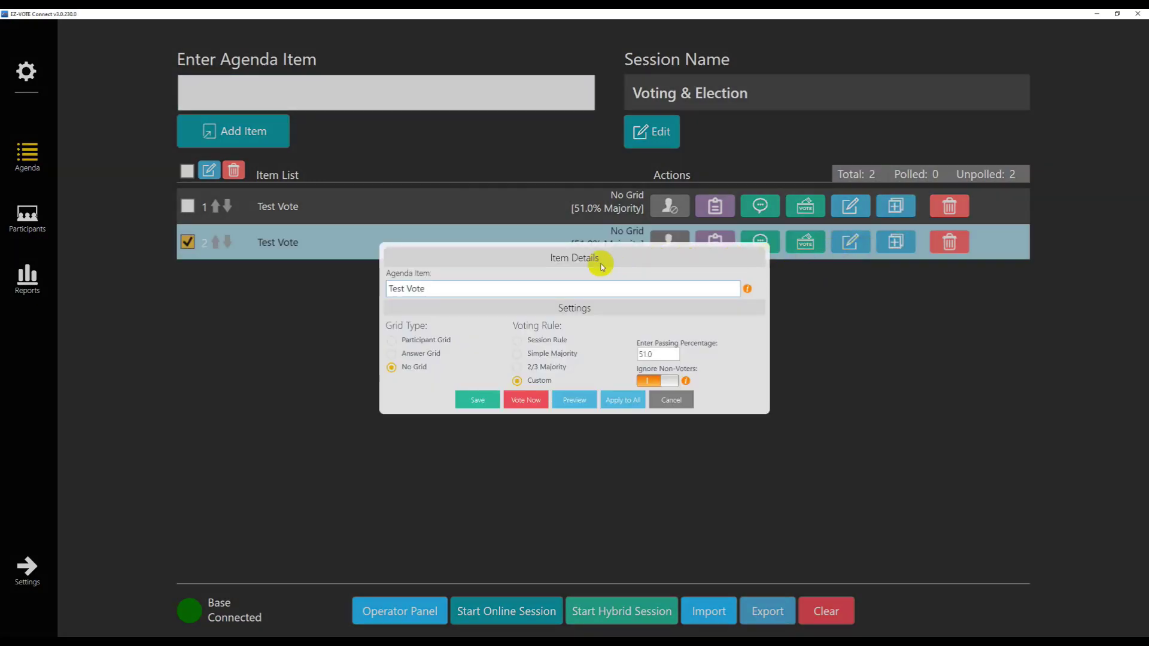
{"action": "type", "text": "2"}
{"action": "left_click", "coordinate": [476, 405]}
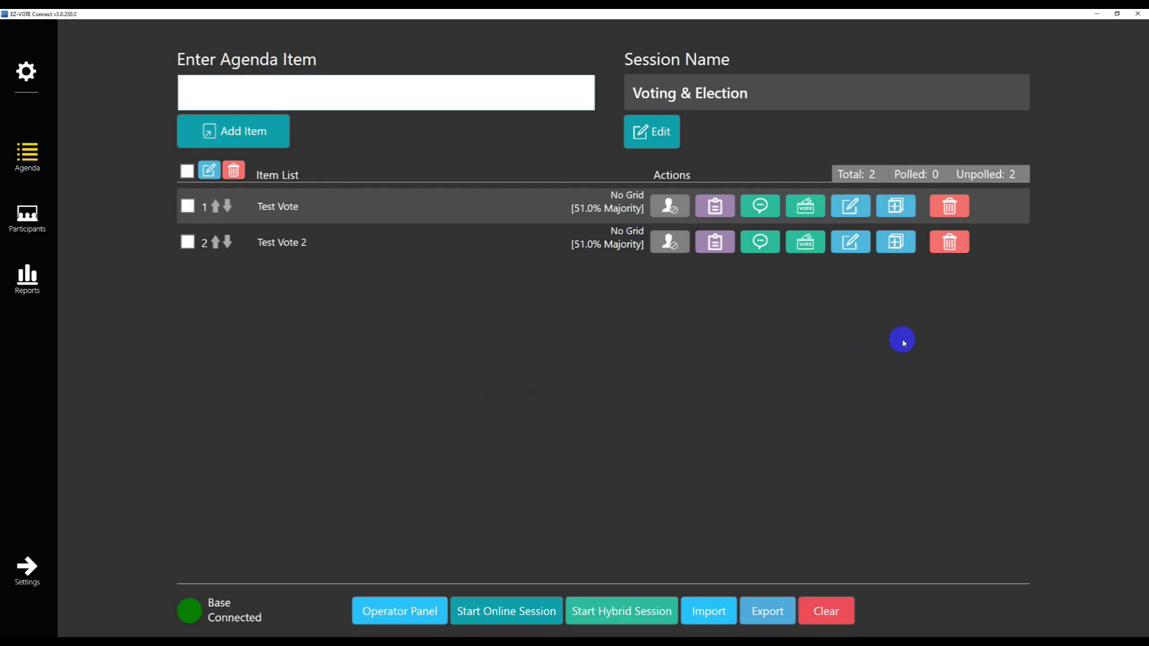
{"action": "left_click", "coordinate": [963, 251]}
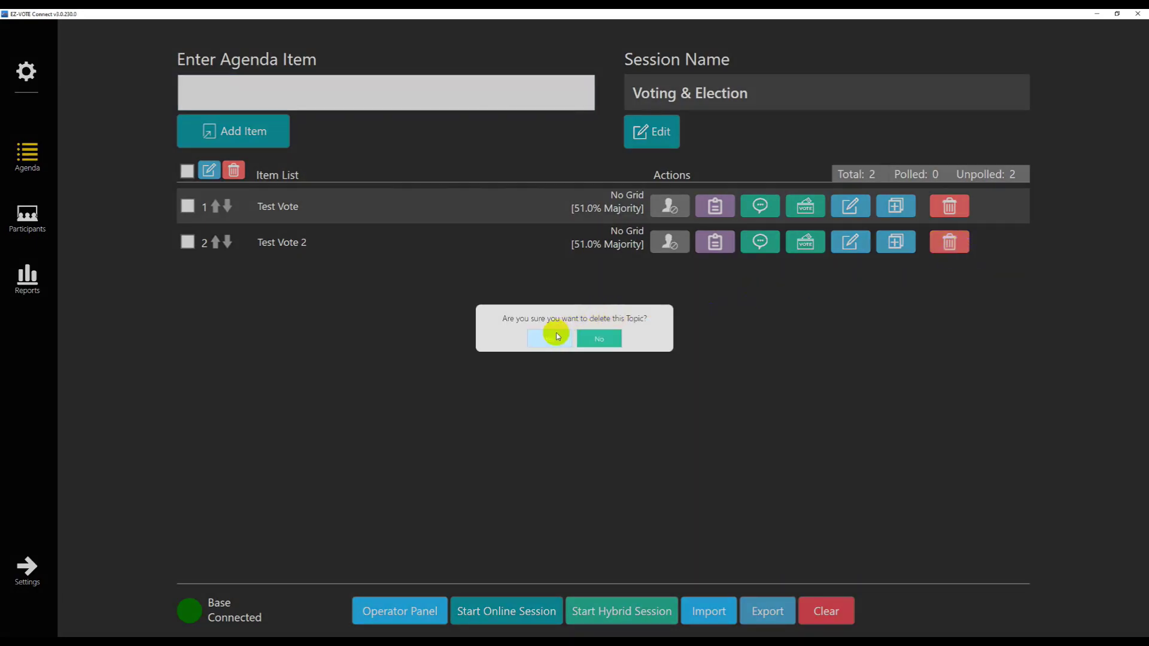
Confirm deleting Test Vote 2 and bring up Test Vote's voting screen
{"action": "left_click", "coordinate": [556, 336]}
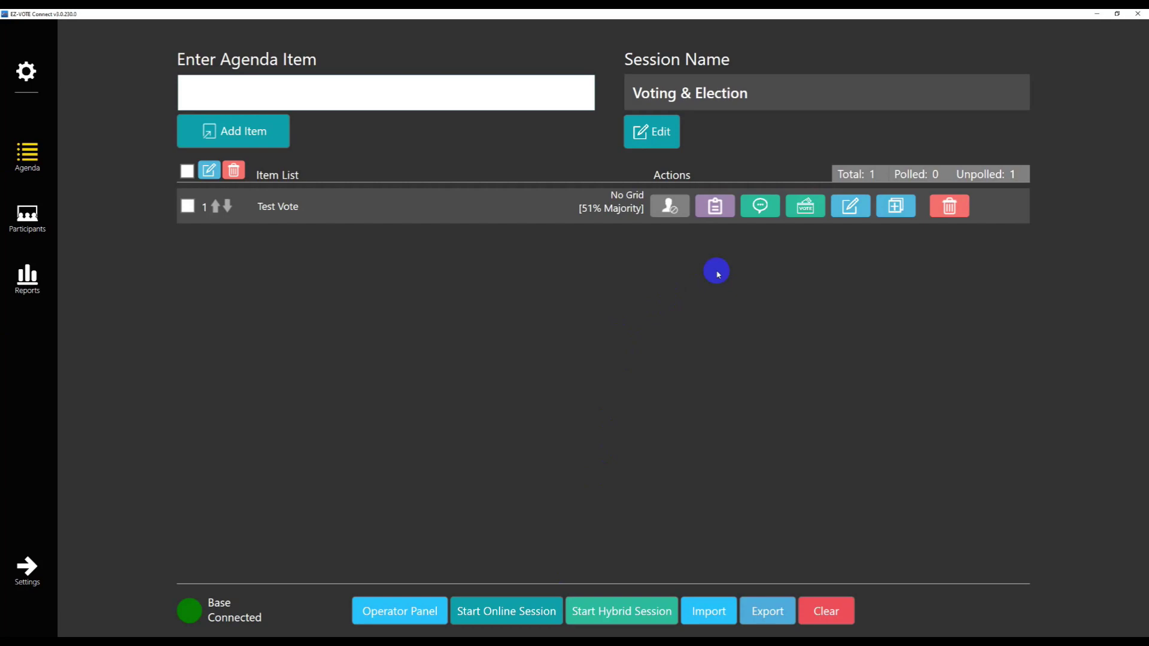
{"action": "left_click", "coordinate": [821, 212]}
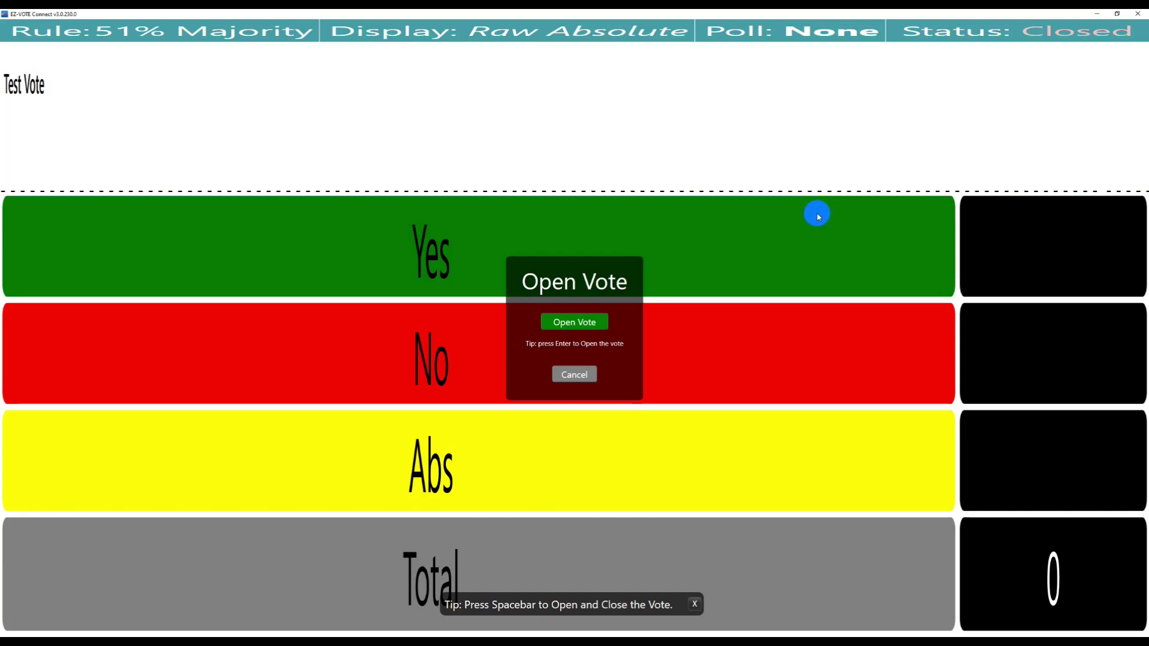
Open and close the vote on Test Vote, which passes 2 Yes, 0 No, 0 Abs
{"action": "left_click", "coordinate": [578, 323]}
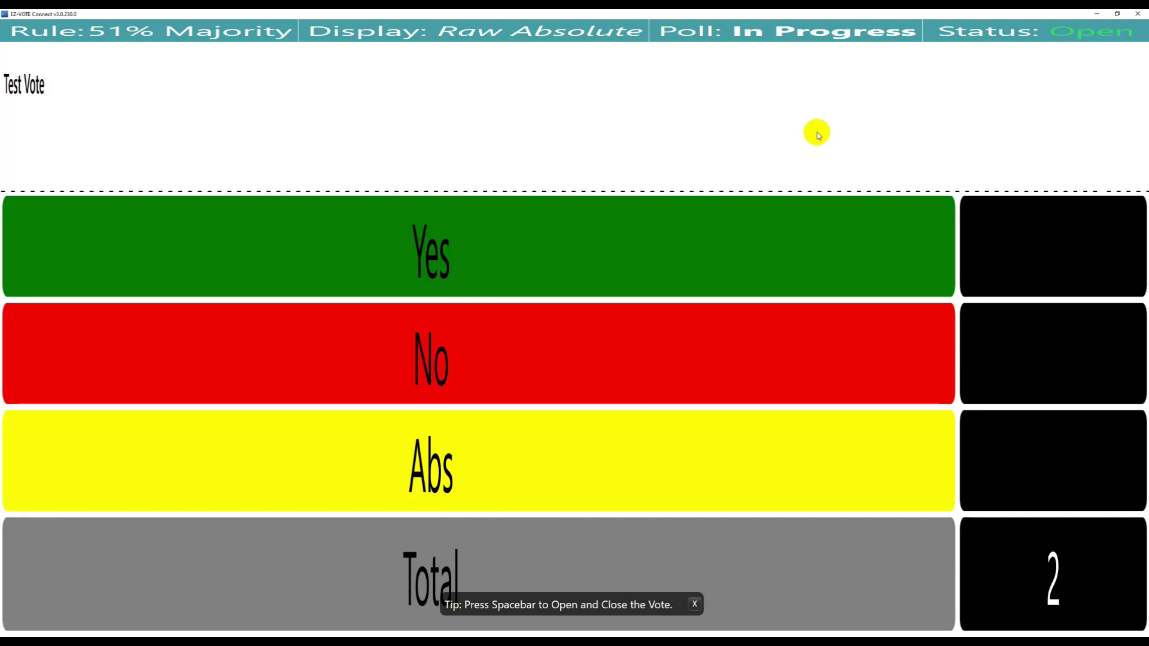
{"action": "key", "text": "space"}
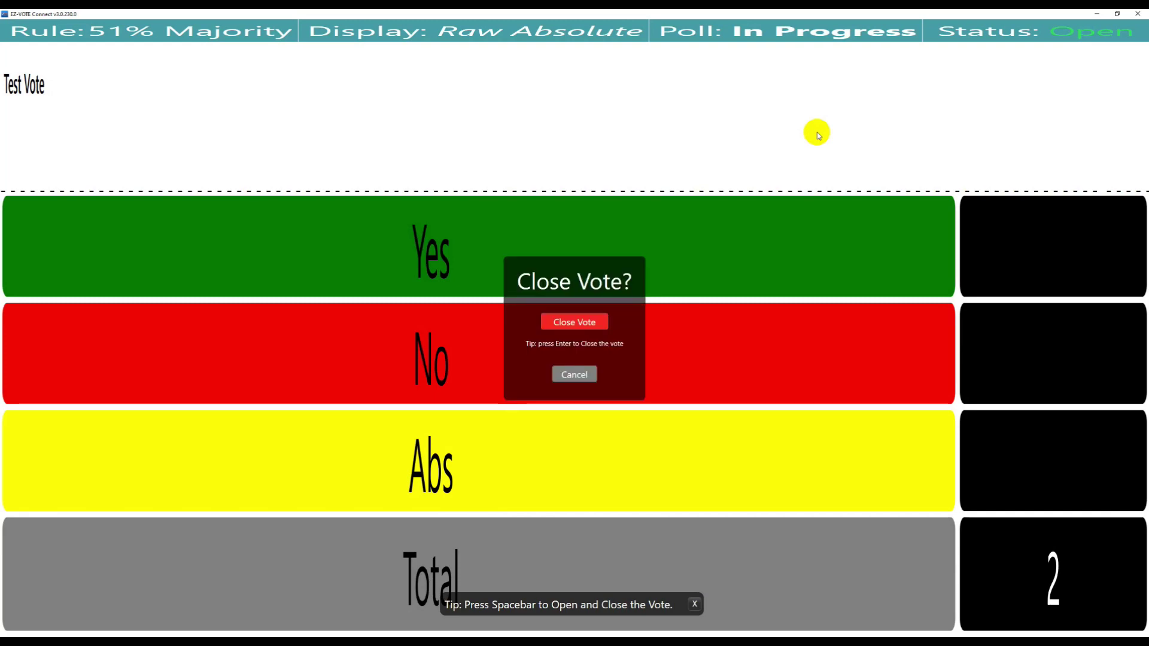
{"action": "left_click", "coordinate": [574, 323]}
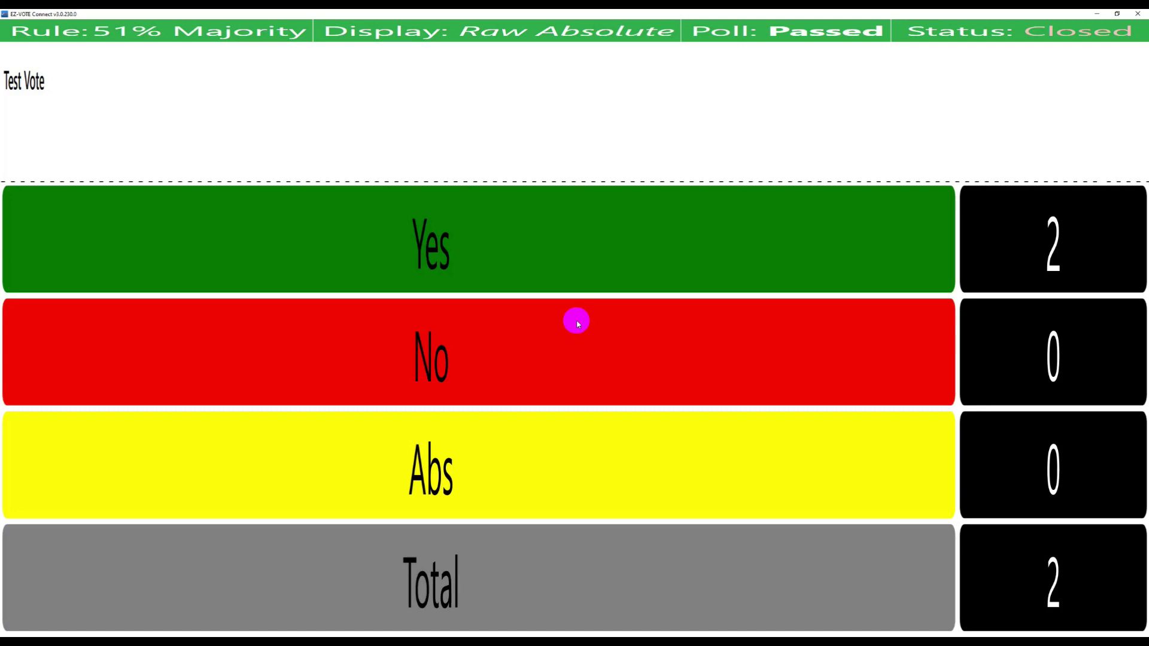
{"action": "left_click", "coordinate": [578, 323]}
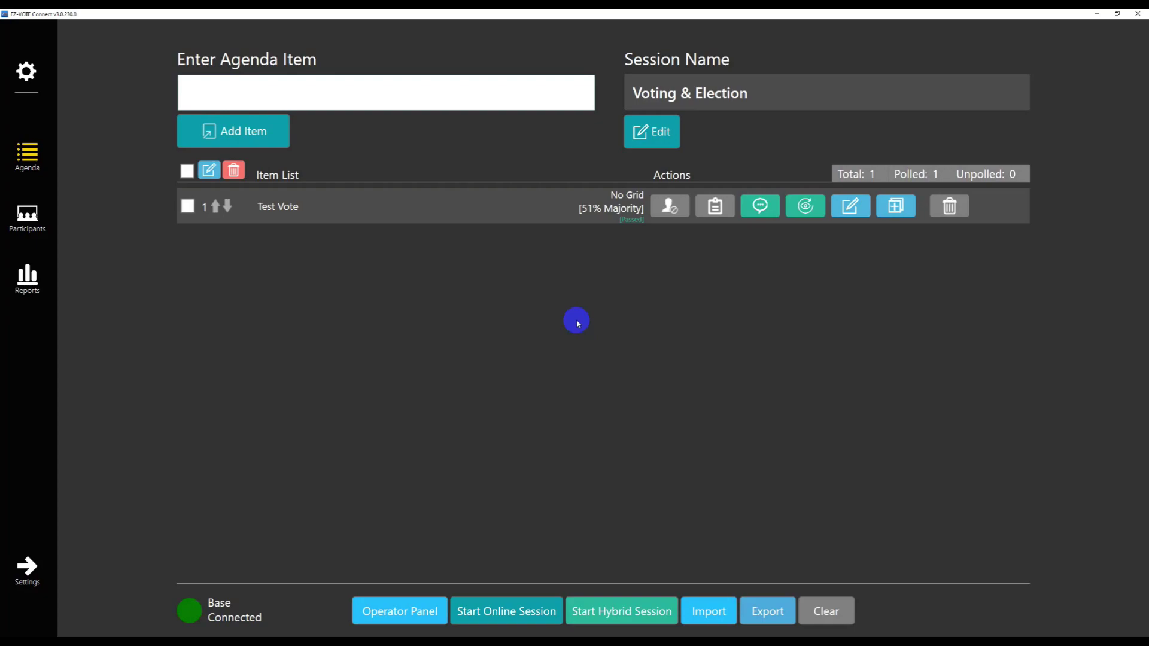
{"action": "left_click", "coordinate": [813, 219]}
{"action": "left_click", "coordinate": [812, 220]}
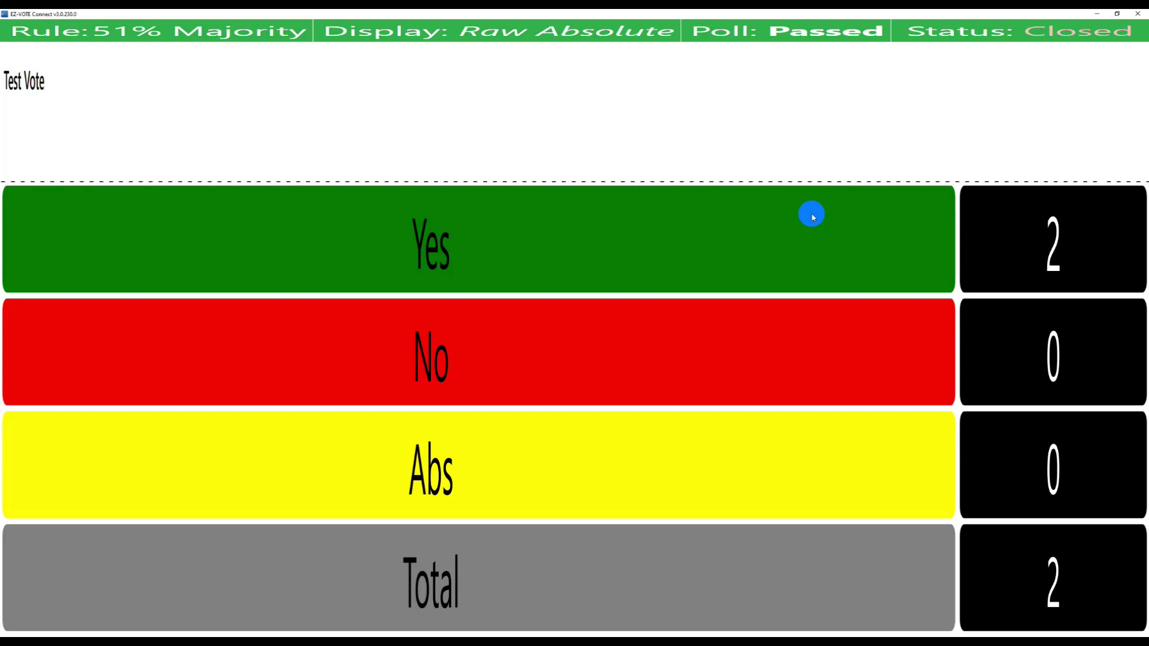
{"action": "left_click", "coordinate": [813, 217]}
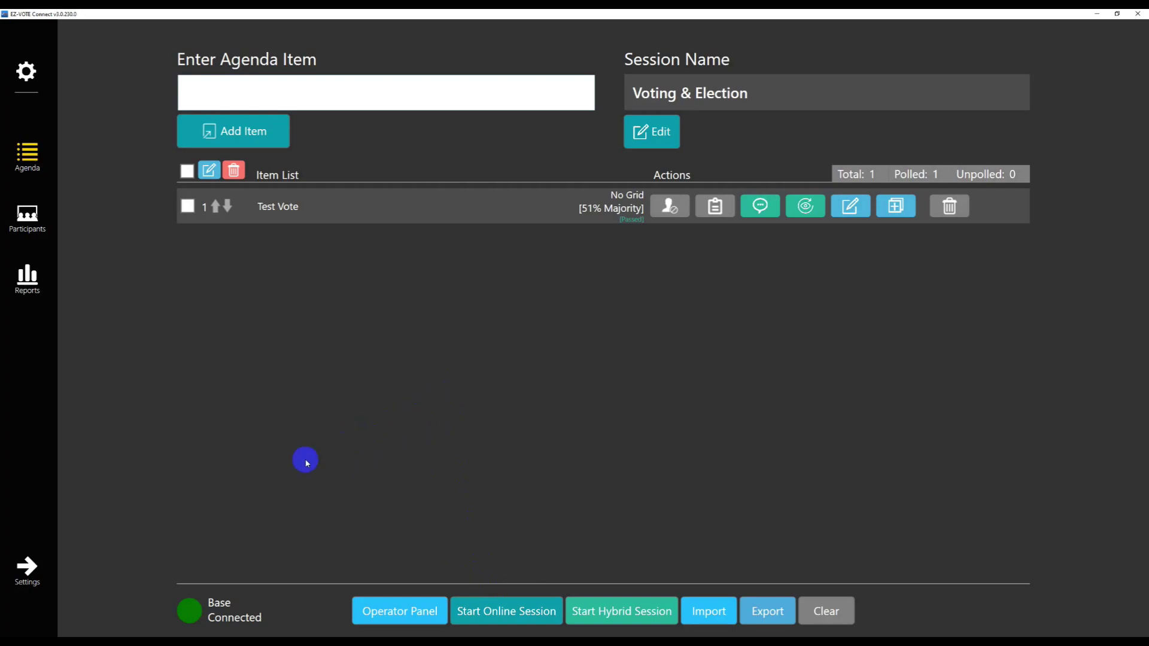
Turn Projector View on, show Test Vote's results, and drag the projector window aside
{"action": "left_click", "coordinate": [34, 573]}
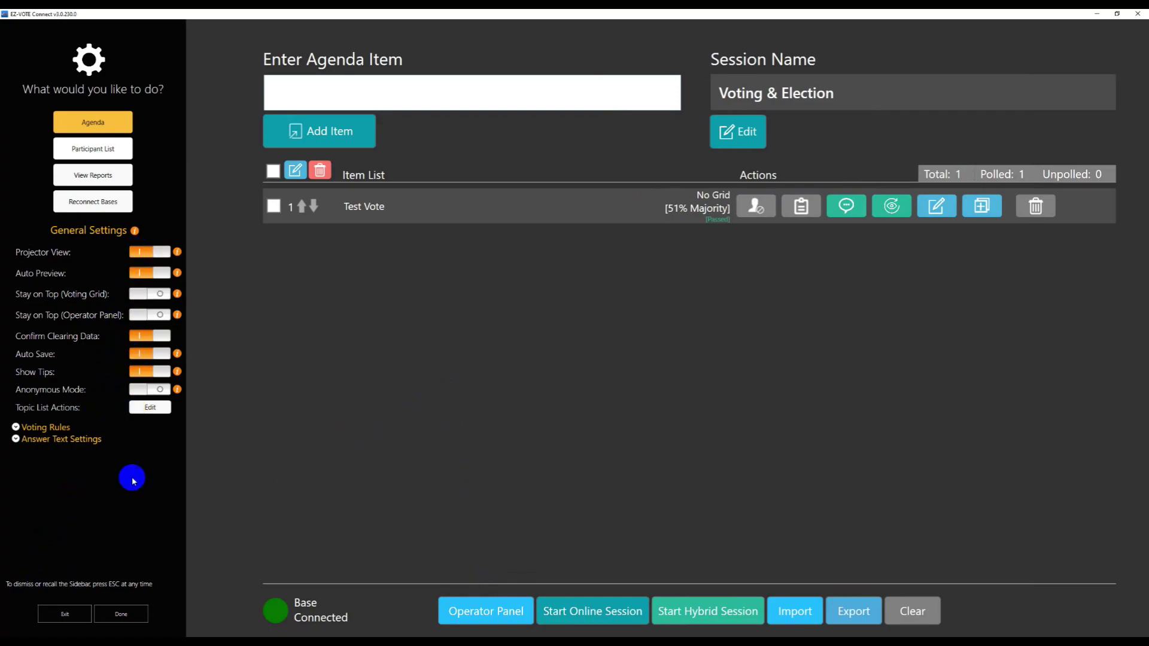
{"action": "left_click", "coordinate": [121, 614]}
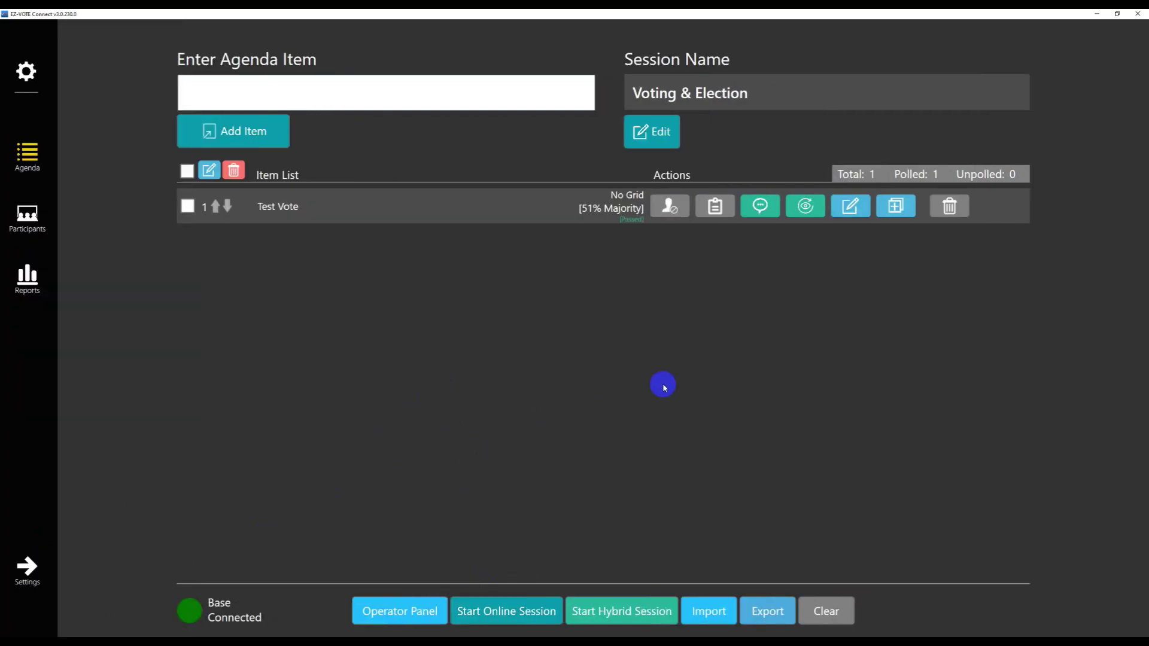
{"action": "left_click", "coordinate": [798, 220]}
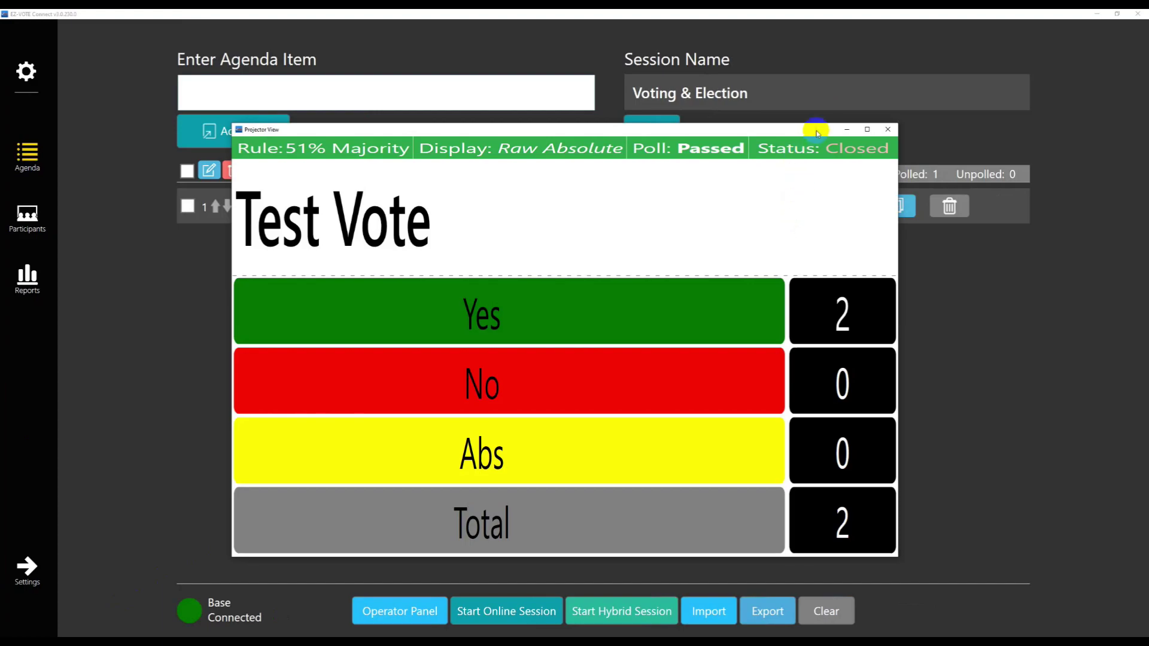
{"action": "left_click_drag", "start_coordinate": [820, 130], "coordinate": [0, 149]}
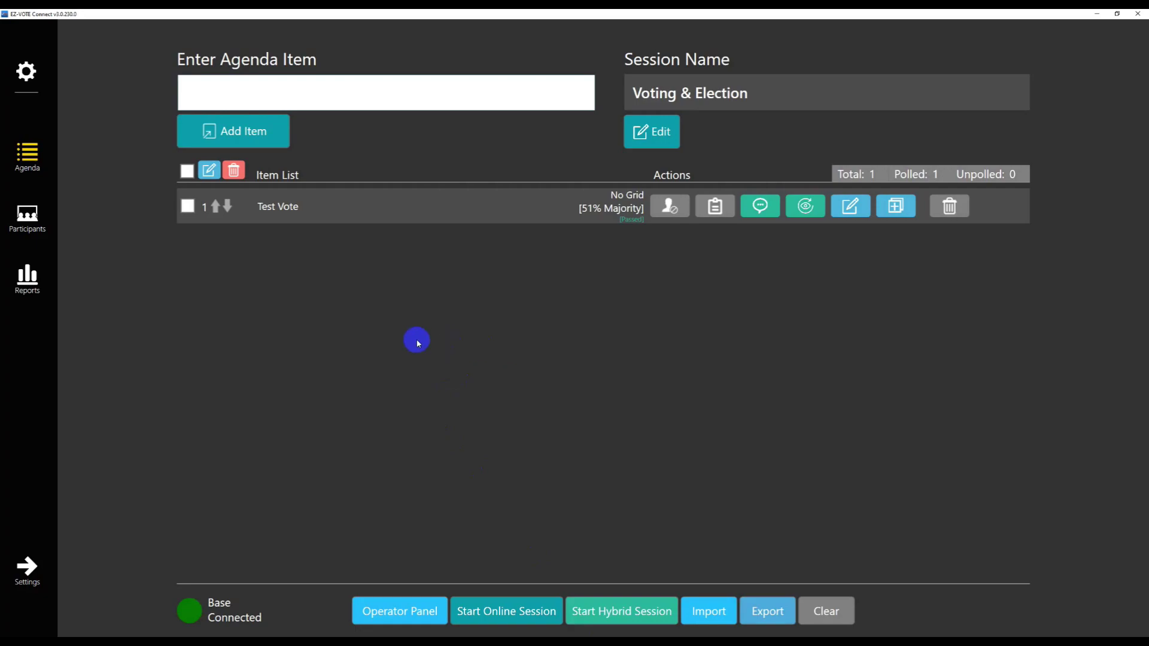
Select the active TOWNVOTE Voting & Election report in Offline Reports and open its export options
{"action": "left_click", "coordinate": [31, 286]}
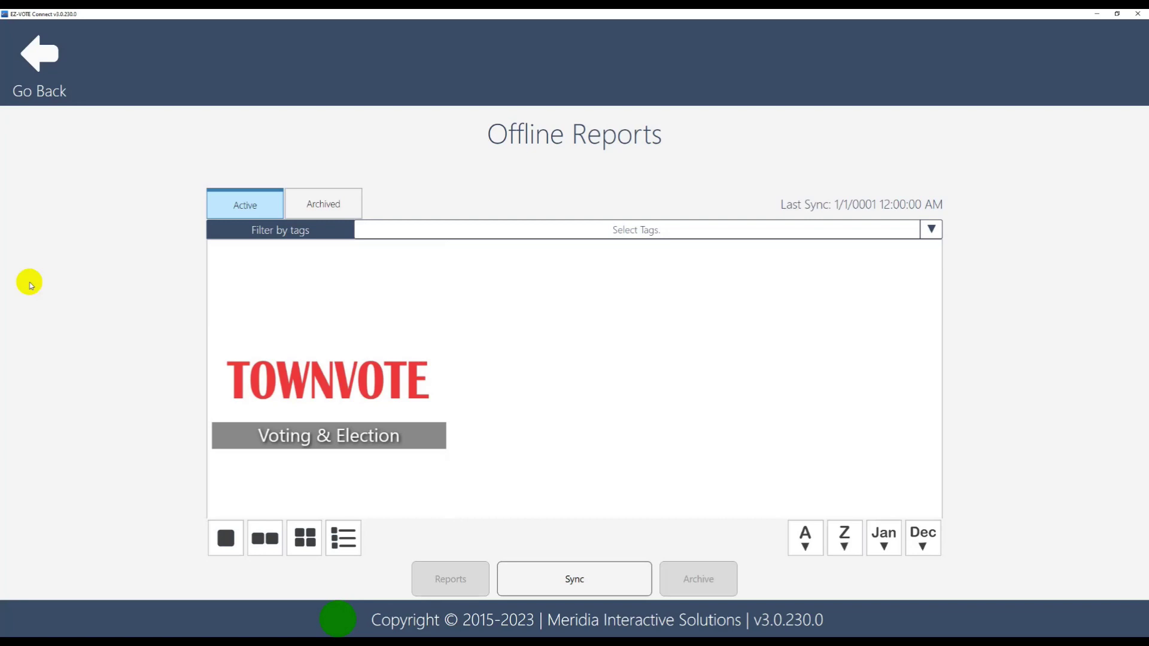
{"action": "left_click", "coordinate": [338, 339]}
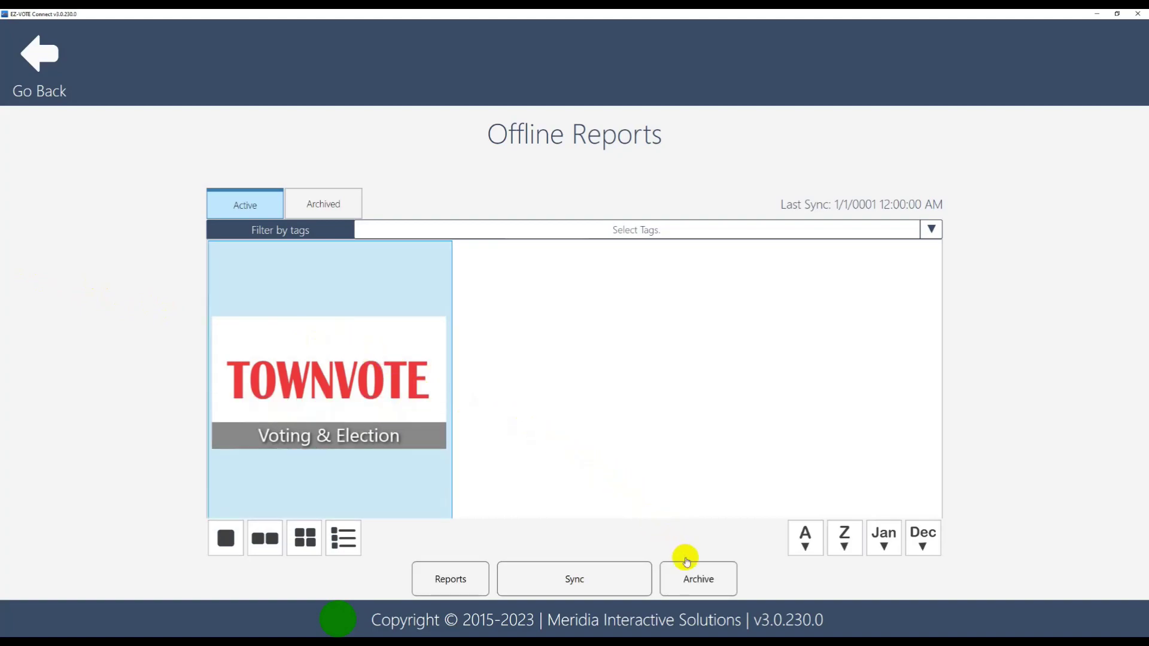
{"action": "left_click", "coordinate": [699, 580]}
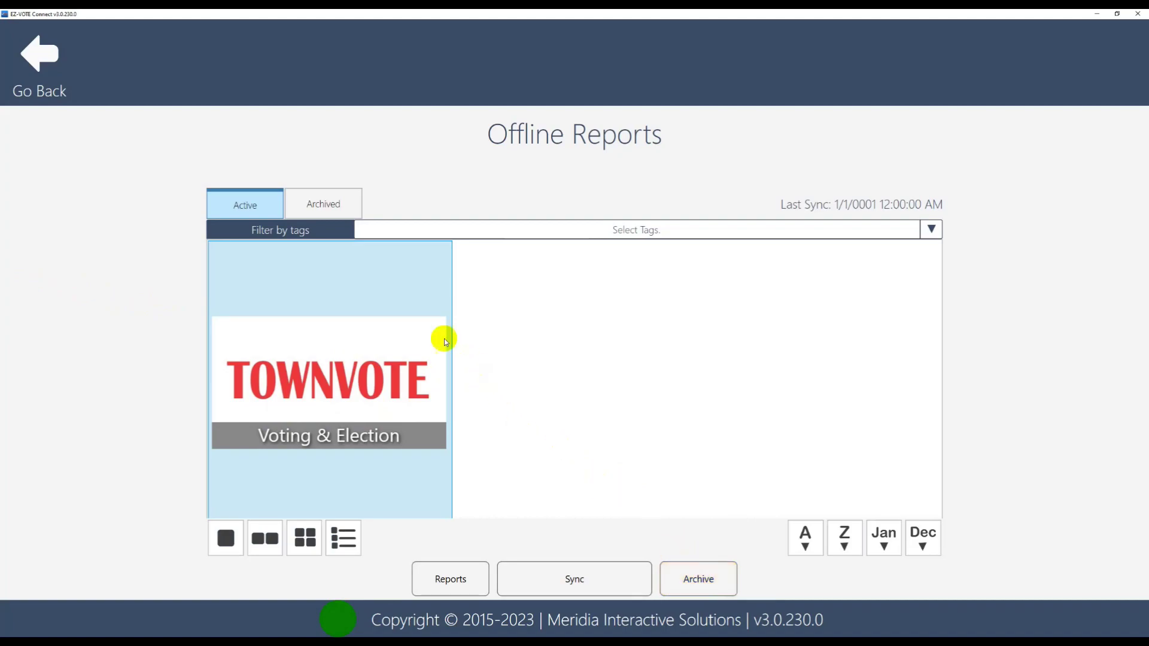
{"action": "left_click", "coordinate": [324, 206]}
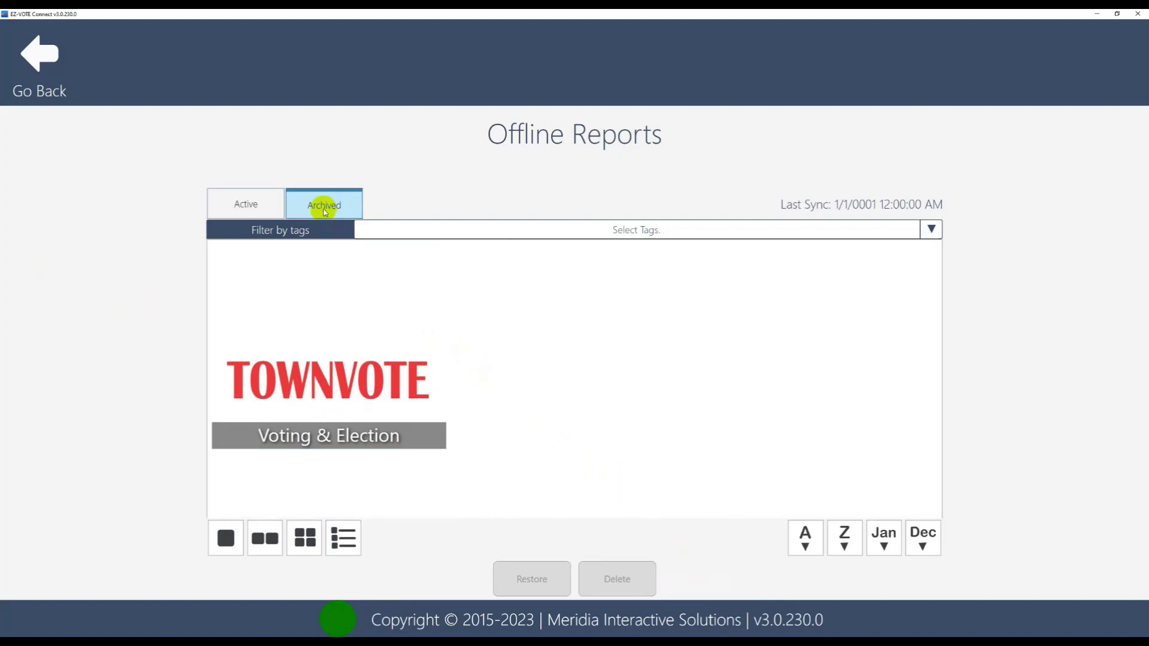
{"action": "left_click", "coordinate": [249, 202]}
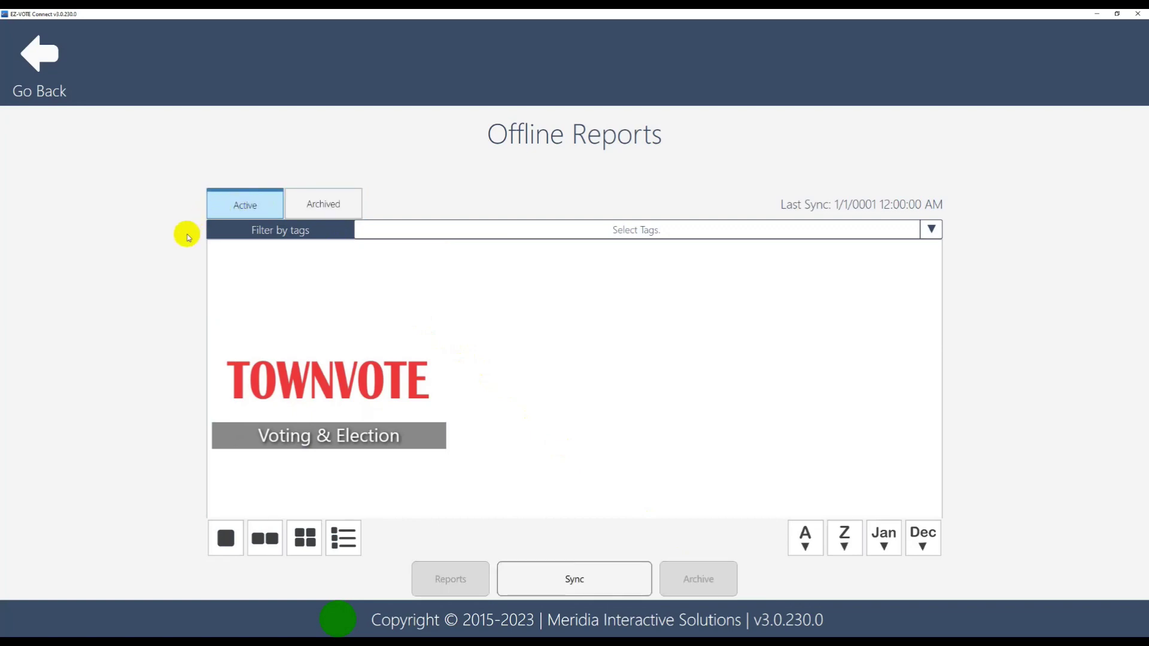
{"action": "left_click", "coordinate": [336, 318]}
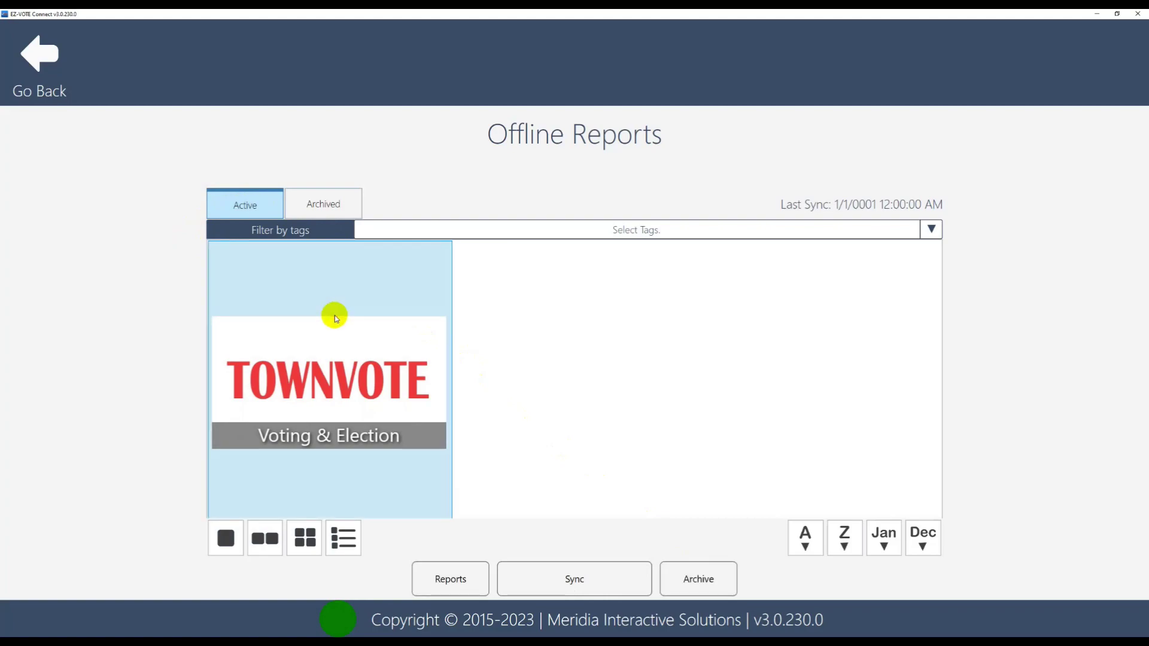
{"action": "left_click", "coordinate": [466, 593]}
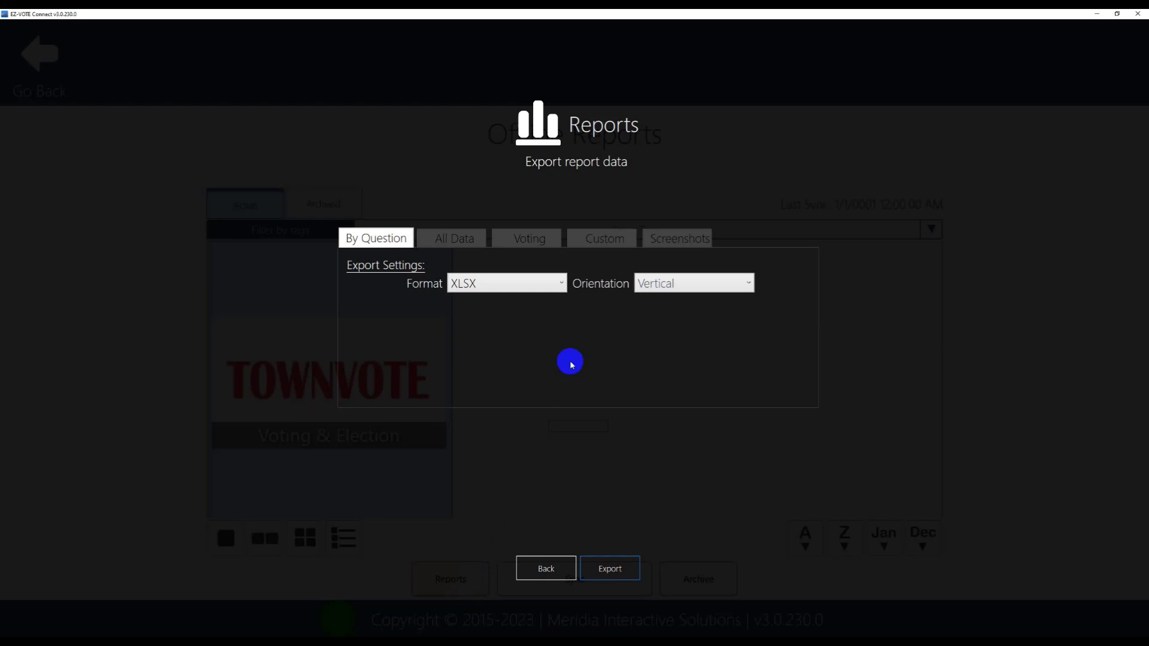
Switch to the Voting report settings and export the report as XLSX
{"action": "left_click", "coordinate": [526, 239]}
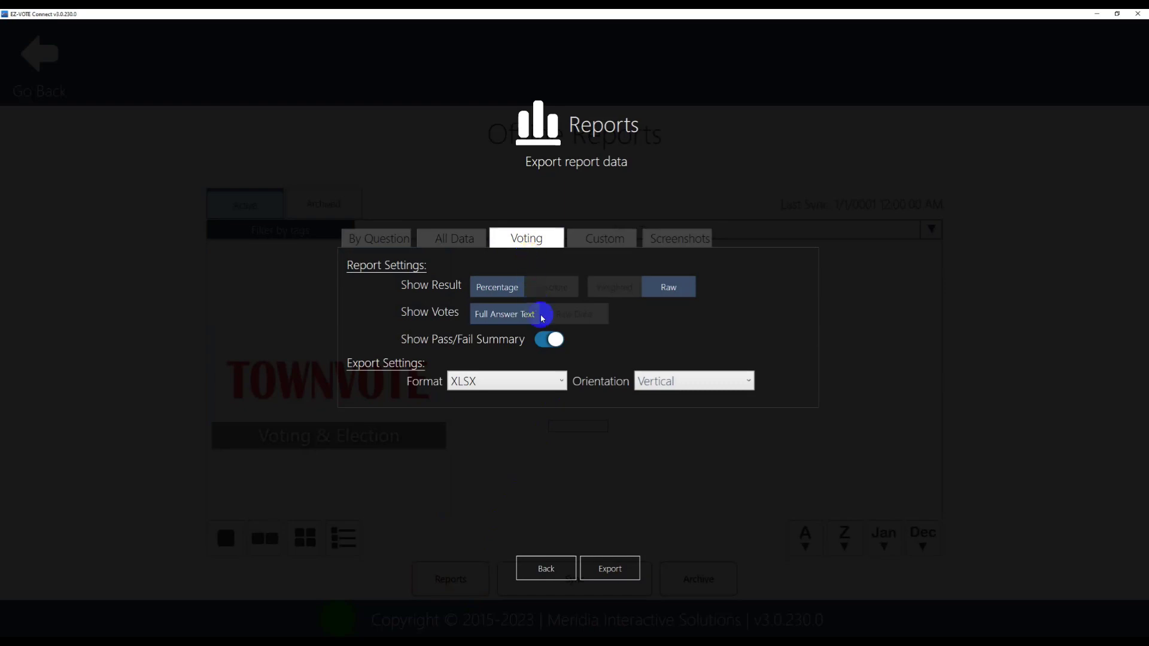
{"action": "left_click", "coordinate": [625, 569]}
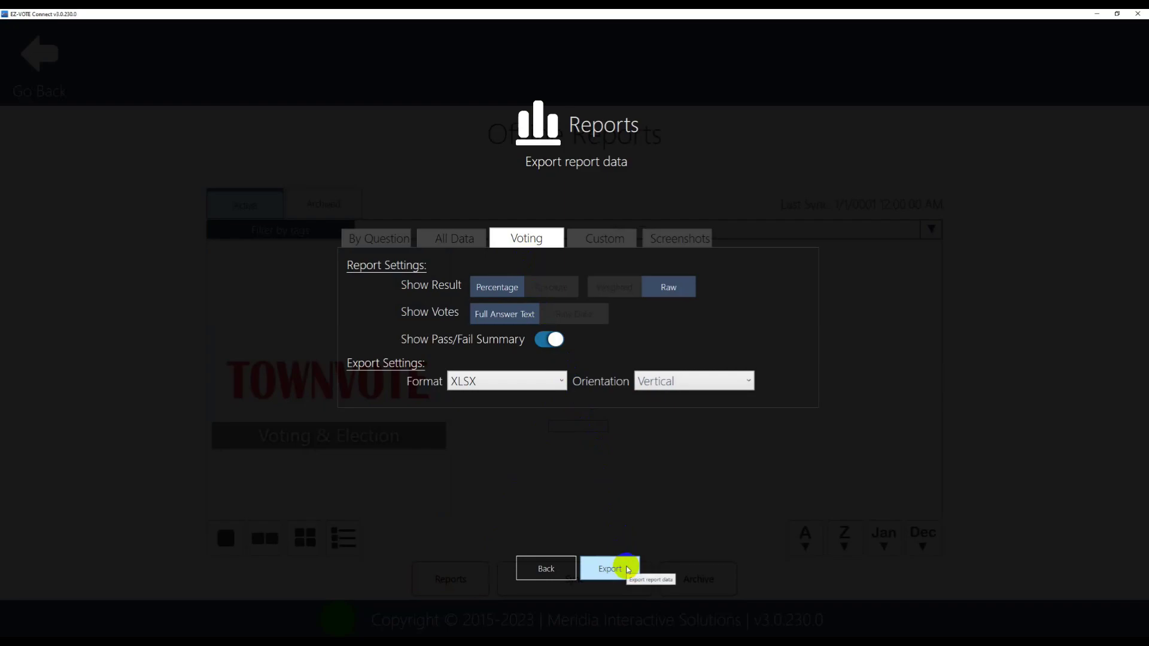